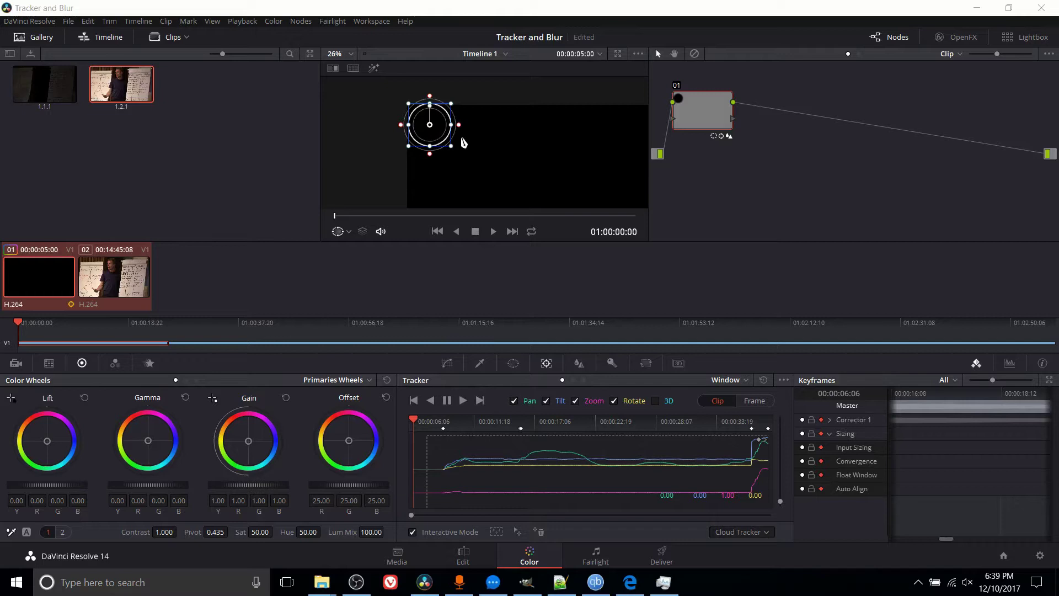
# - Play the first clip to confirm the tracked circle stays on the presenter's face
pyautogui.click(493, 232)
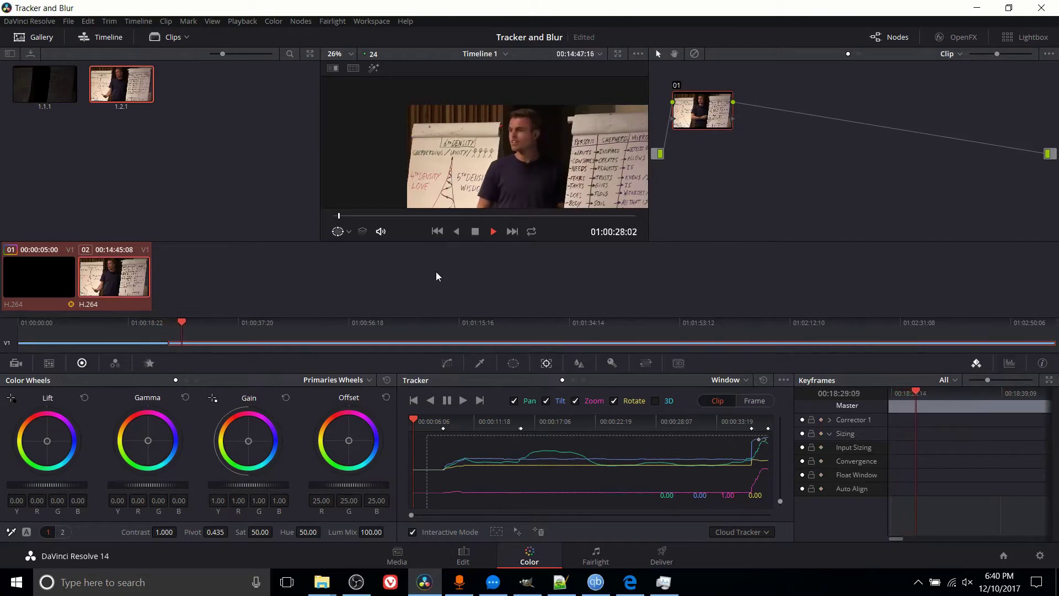
# - Stop on a face frame, check the tracked circle frame by frame, then move to clip 02
pyautogui.click(519, 439)
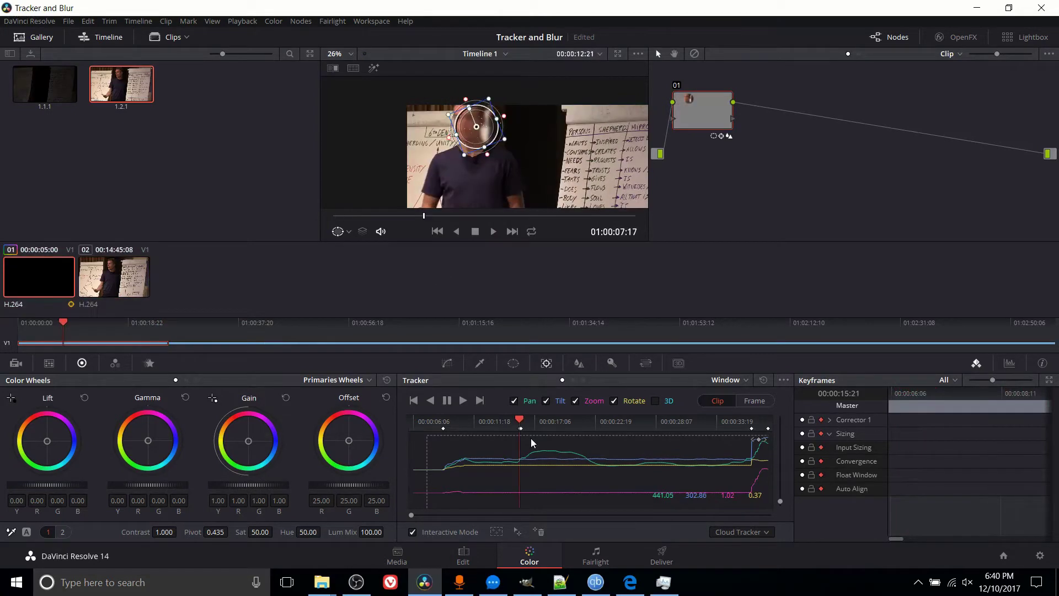
pyautogui.press('Right')
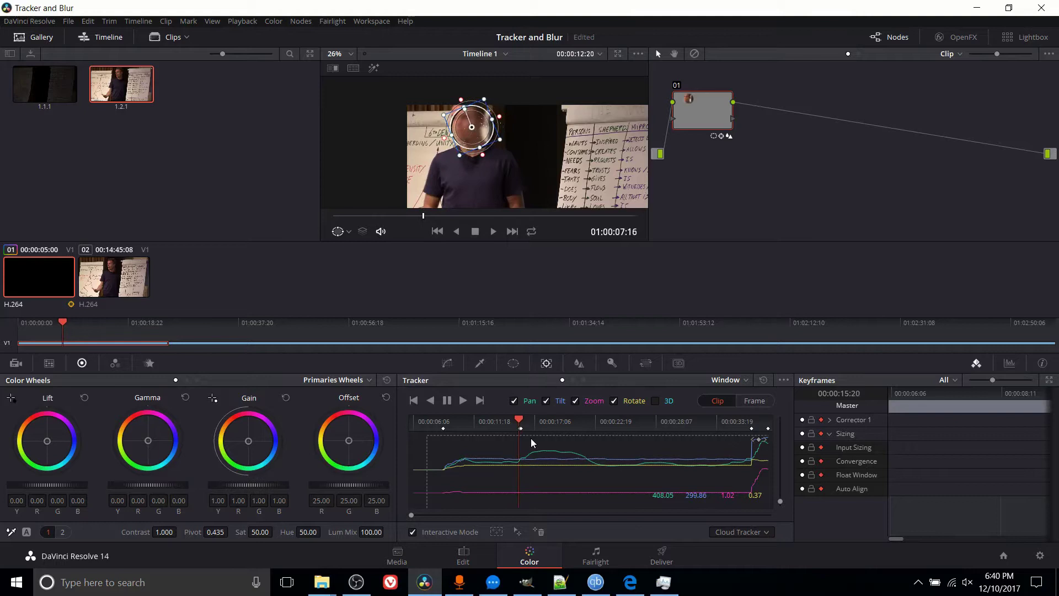
pyautogui.press('Left')
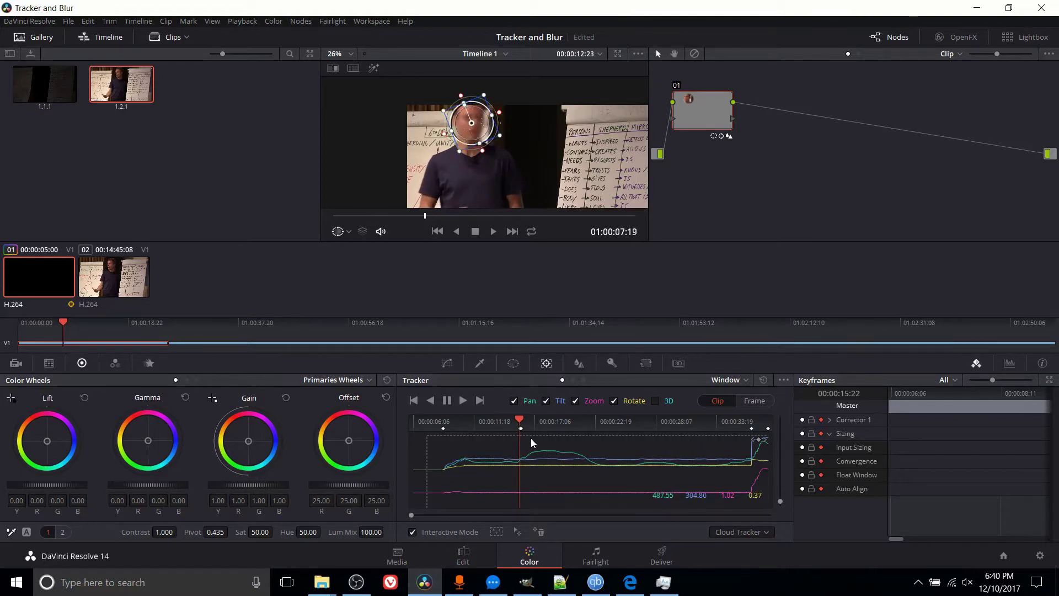
pyautogui.press('Right')
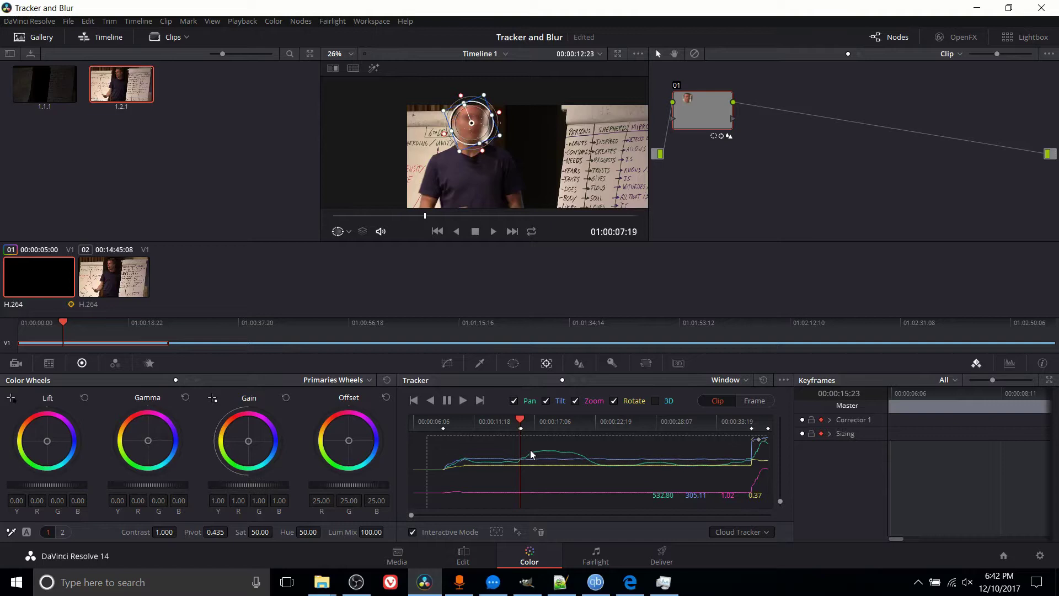
pyautogui.press('Left')
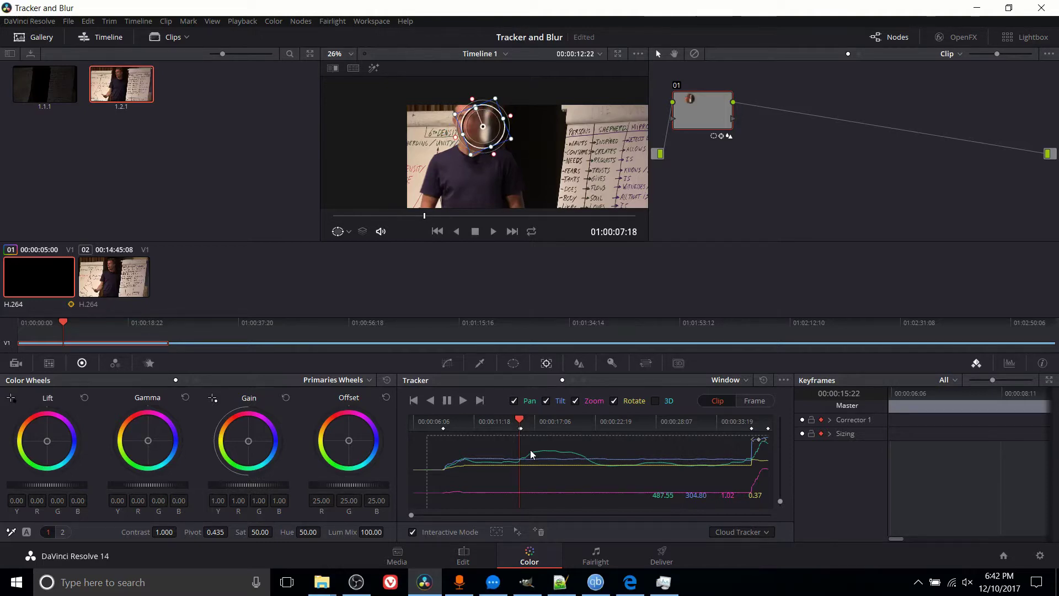
pyautogui.press('Down')
# - Enlarge the viewer and zoom in on the presenter in the flipchart clip
pyautogui.click(617, 53)
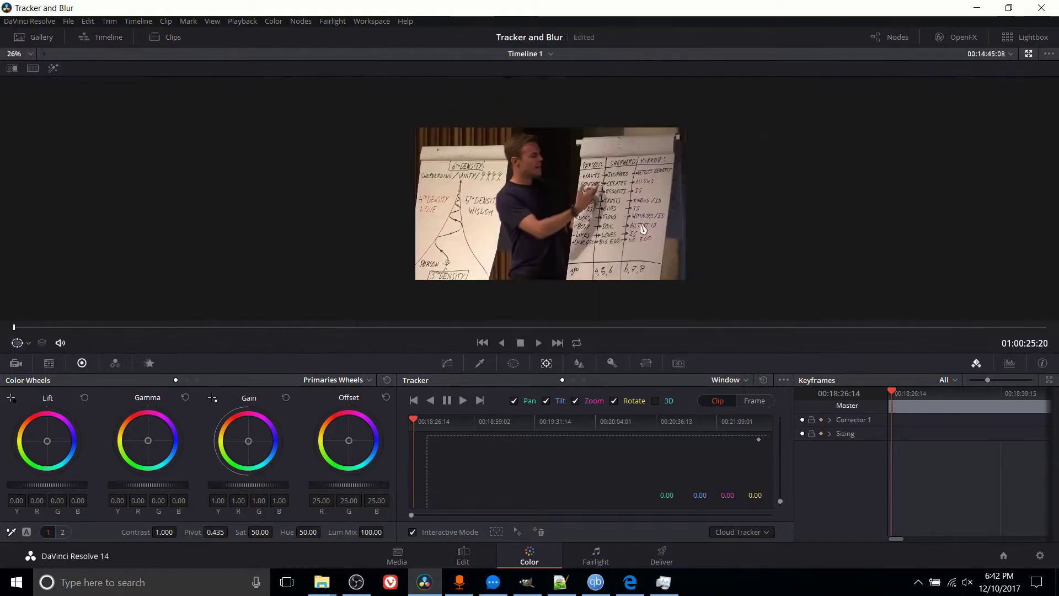
pyautogui.moveTo(643, 229); pyautogui.dragTo(576, 232)
pyautogui.scroll(1, 578, 243)
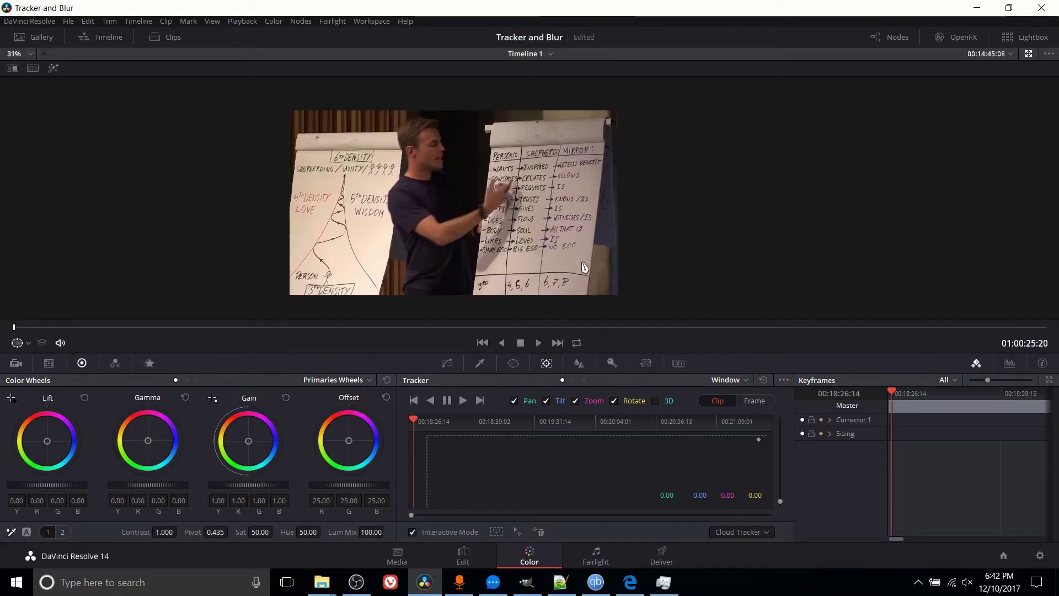
pyautogui.moveTo(585, 267); pyautogui.dragTo(603, 243)
pyautogui.scroll(2, 601, 248)
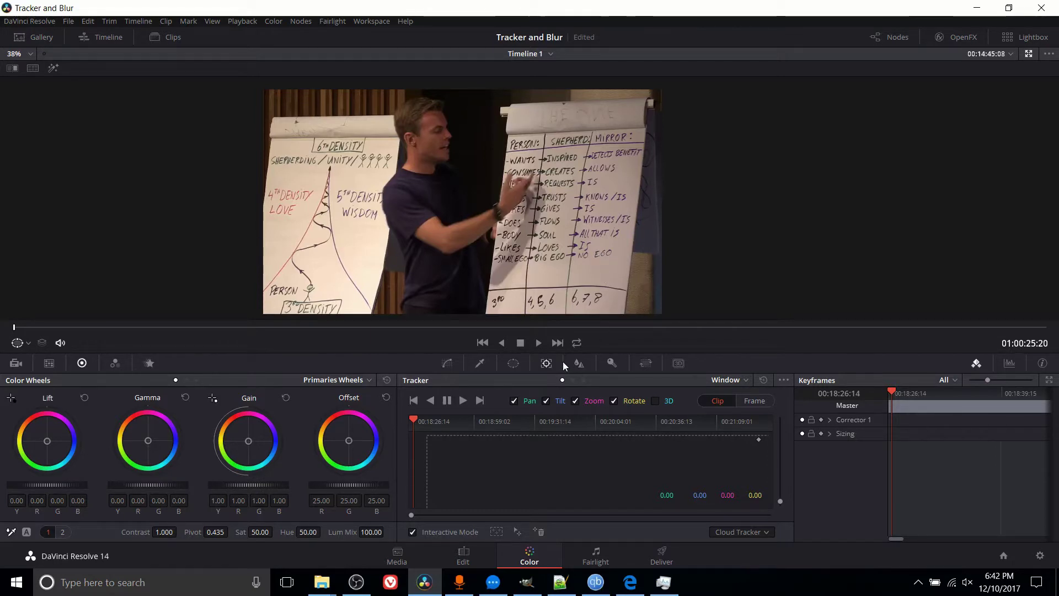
# - Show the Window palette with its linear, circle, polygon, curve and gradient shapes
pyautogui.click(513, 363)
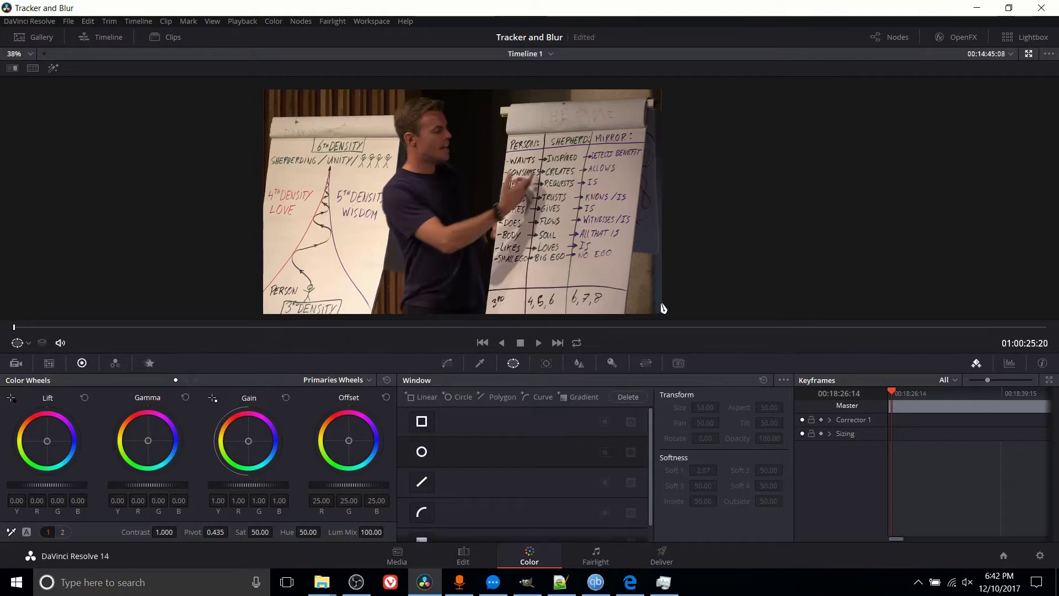
pyautogui.scroll(-1, 468, 327)
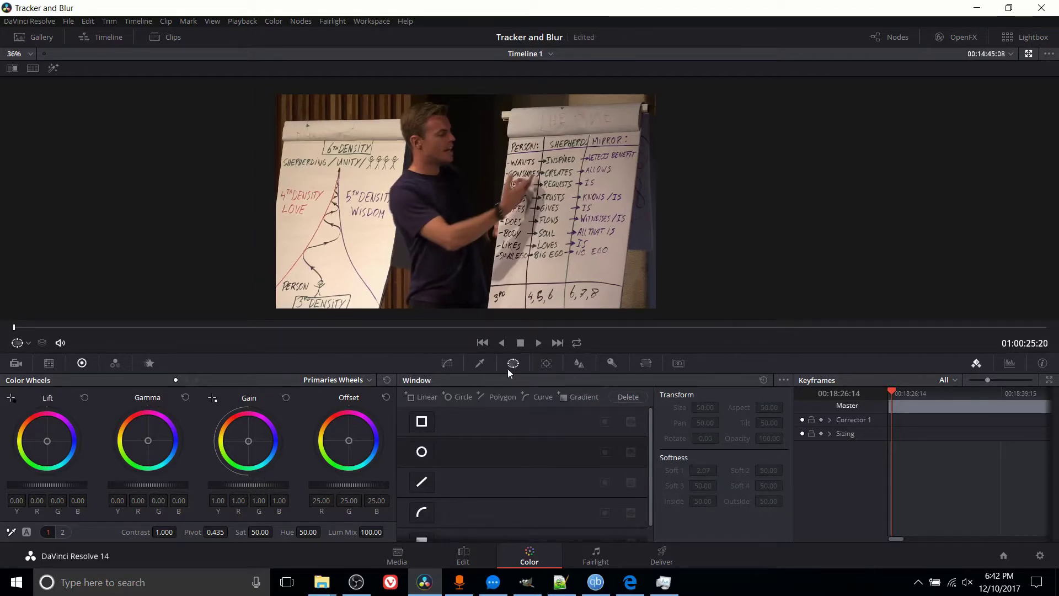
pyautogui.scroll(-1, 479, 425)
pyautogui.scroll(1, 479, 425)
pyautogui.scroll(-1, 421, 422)
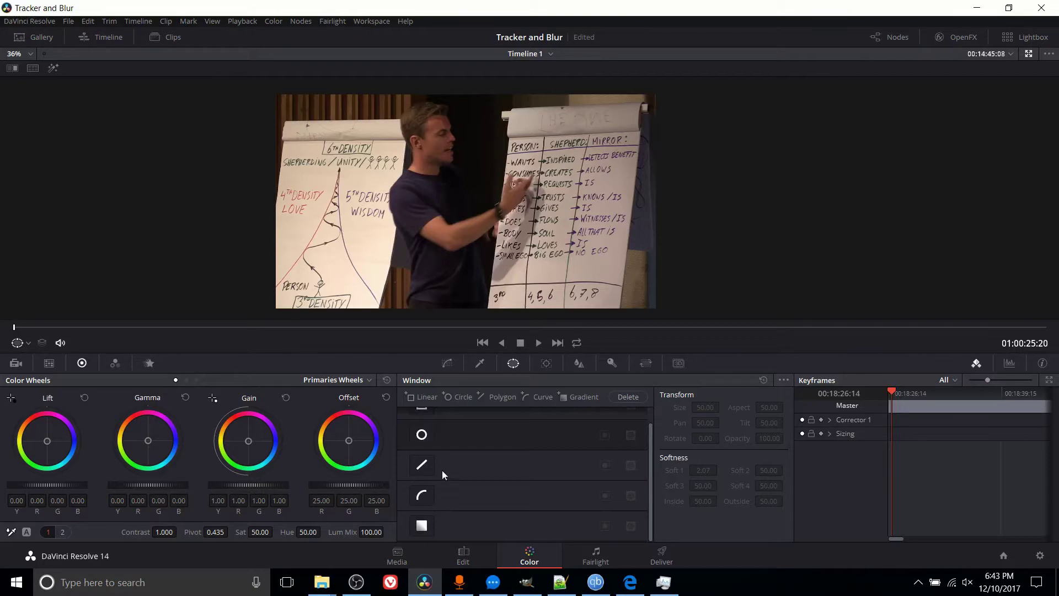
pyautogui.scroll(1, 458, 483)
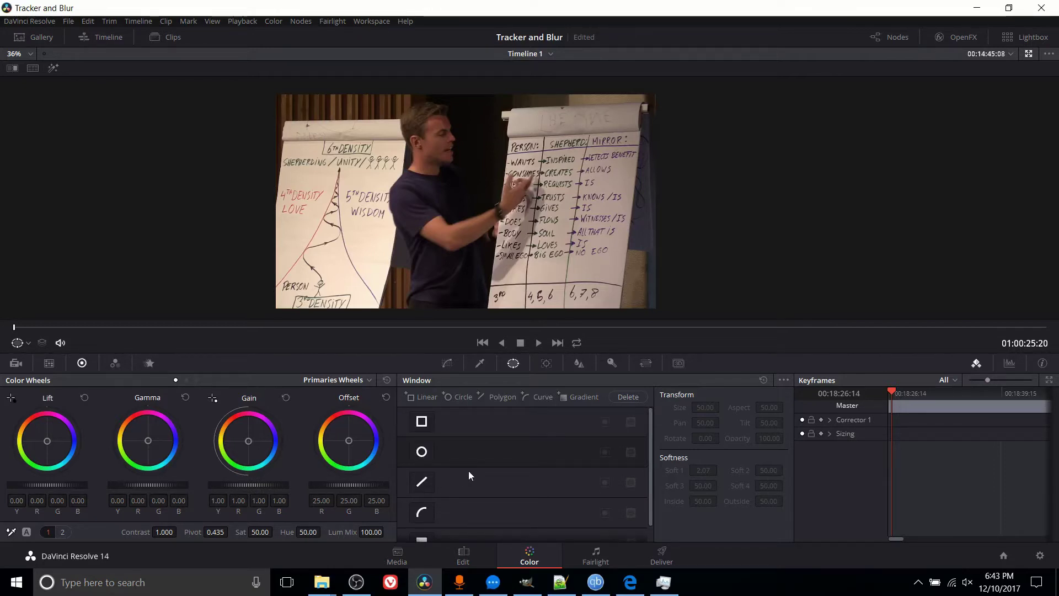
# - Add a circle window over the presenter's head at pan 47.85, tilt 54.05, aspect 55.95
pyautogui.click(419, 456)
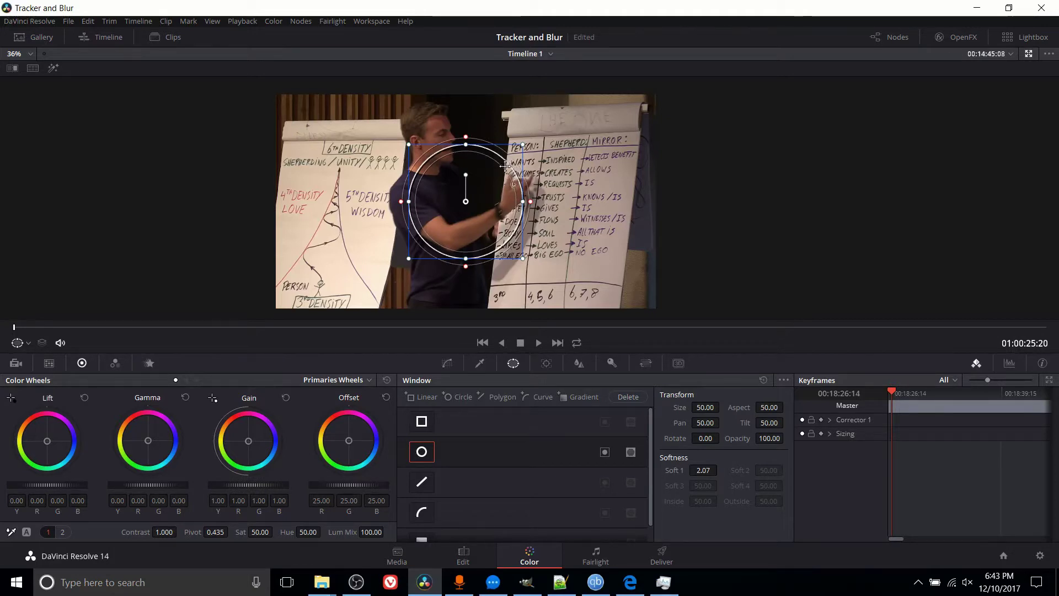
pyautogui.moveTo(504, 166); pyautogui.dragTo(478, 101)
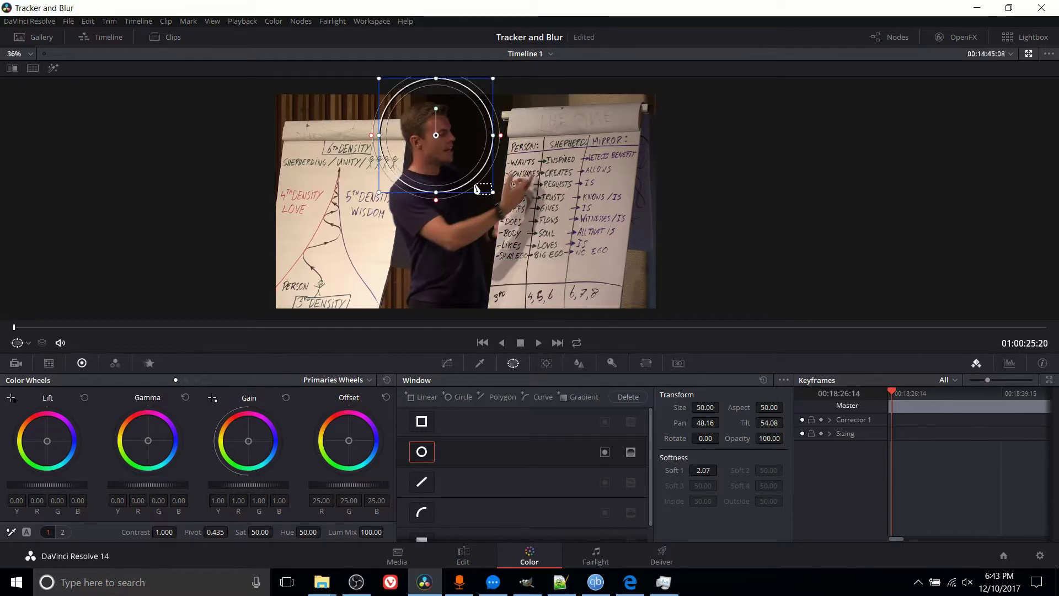
pyautogui.moveTo(478, 190); pyautogui.dragTo(455, 145)
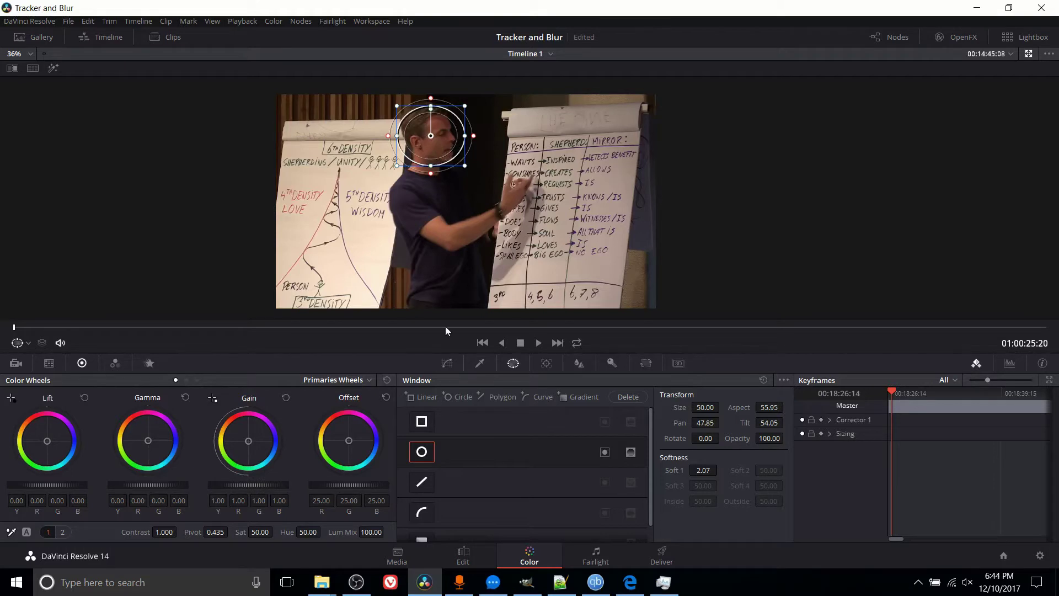
# - Add a dynamic keyframe at the clip start for Master, Corrector 1 and Sizing
pyautogui.click(540, 366)
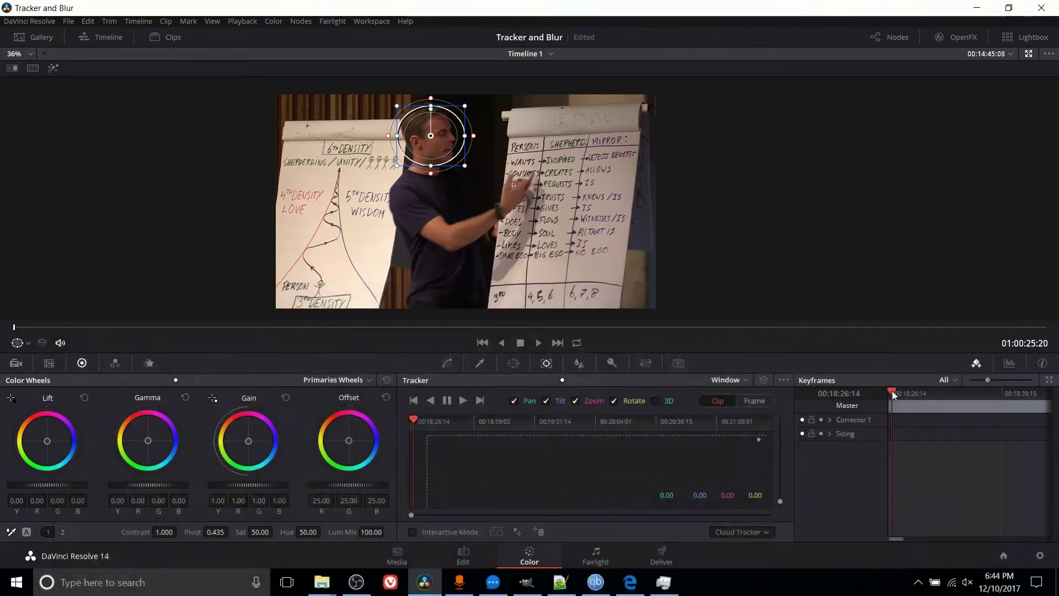
pyautogui.click(891, 390)
pyautogui.moveTo(891, 390); pyautogui.dragTo(882, 390)
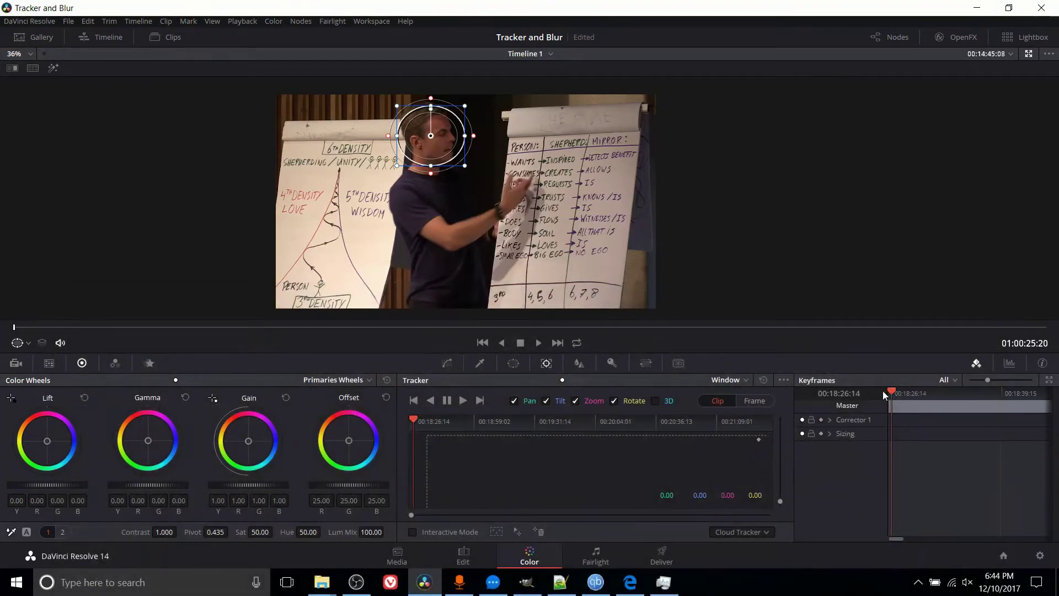
pyautogui.rightClick(898, 428)
pyautogui.click(826, 481)
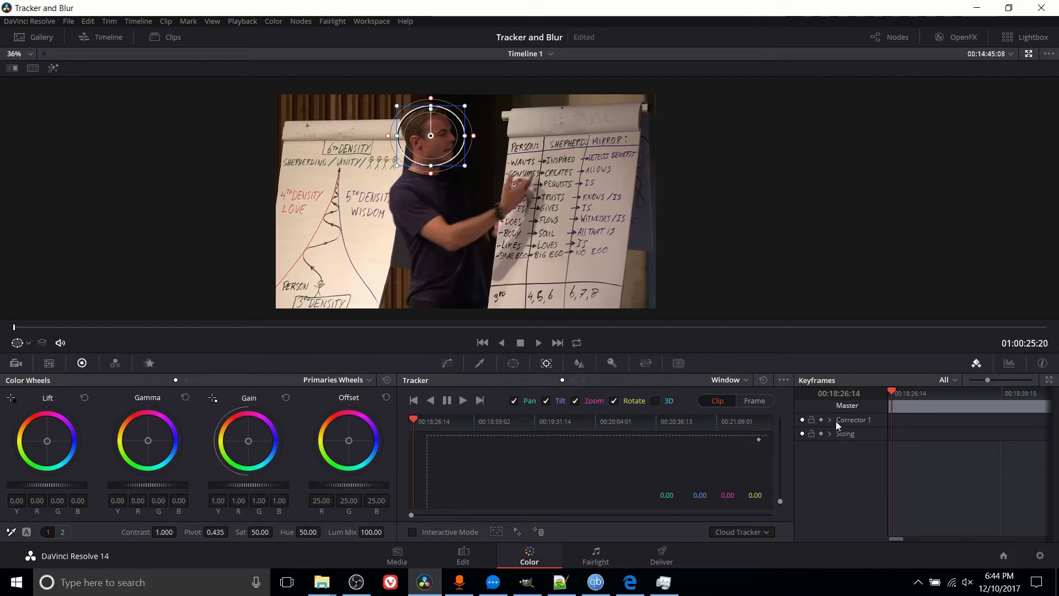
pyautogui.rightClick(903, 432)
pyautogui.click(918, 452)
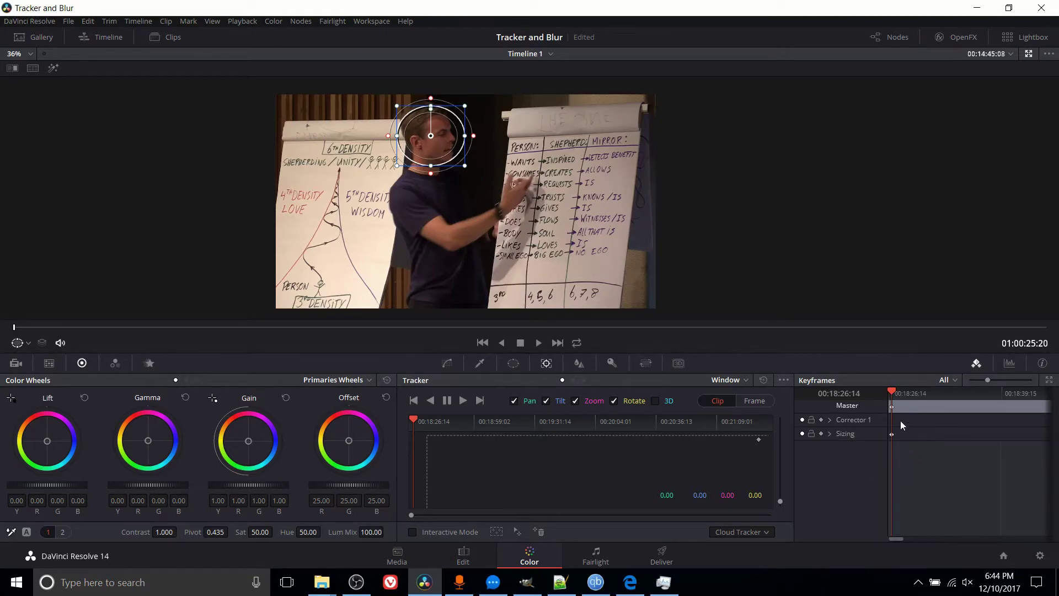
pyautogui.rightClick(909, 432)
pyautogui.click(884, 430)
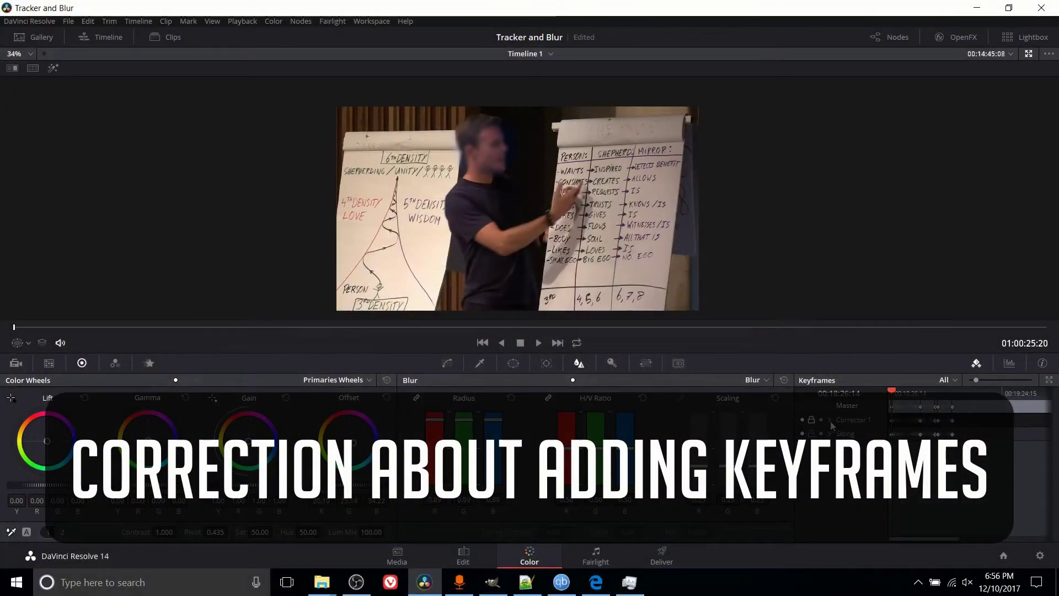
# - Expand Corrector 1 in the Keyframes panel to list its window sub-tracks
pyautogui.rightClick(906, 431)
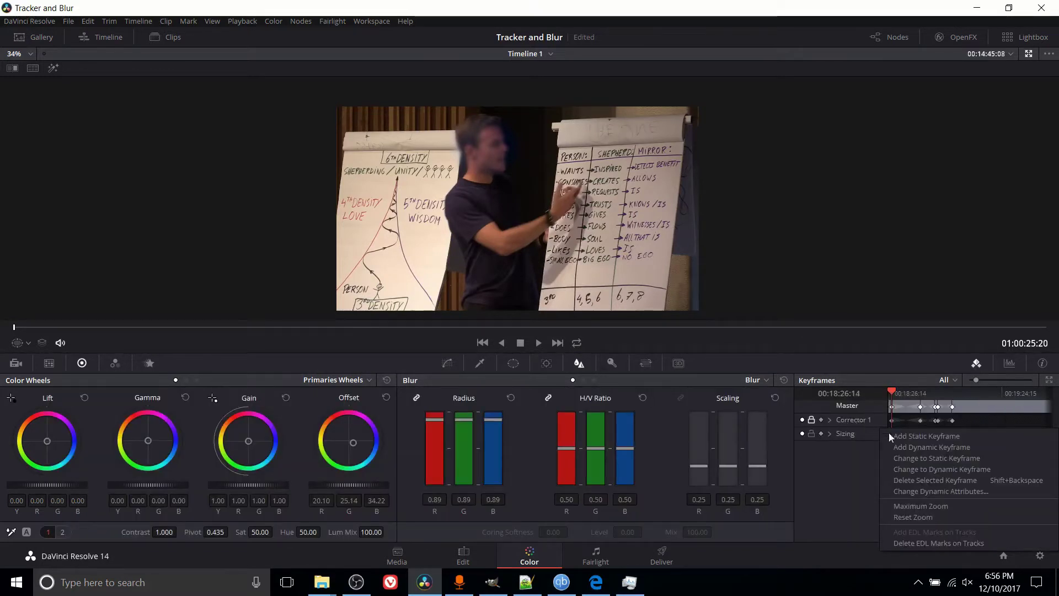
pyautogui.click(864, 456)
pyautogui.click(829, 420)
pyautogui.click(830, 420)
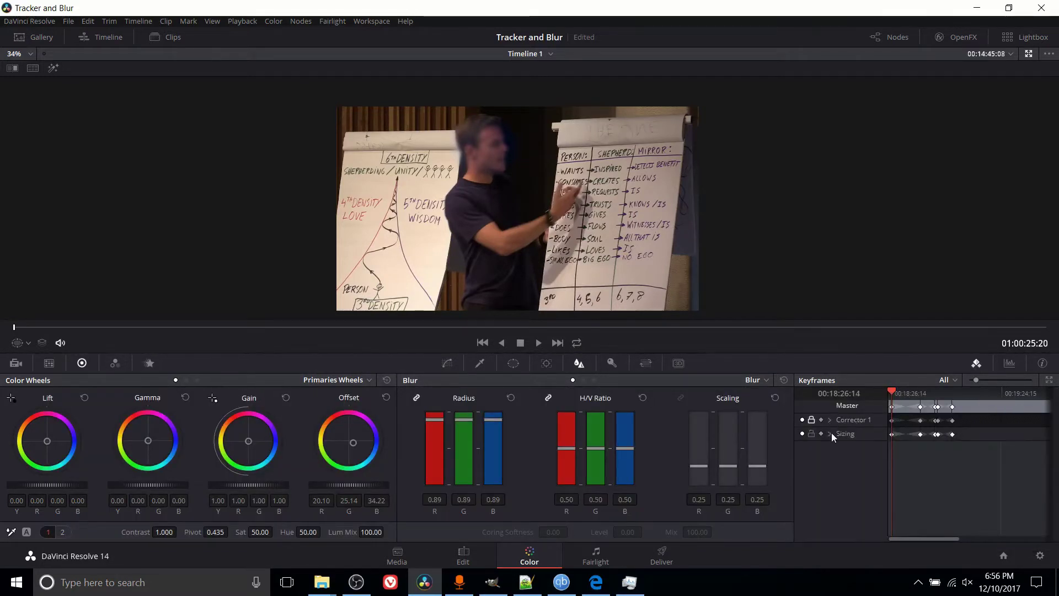
pyautogui.click(830, 433)
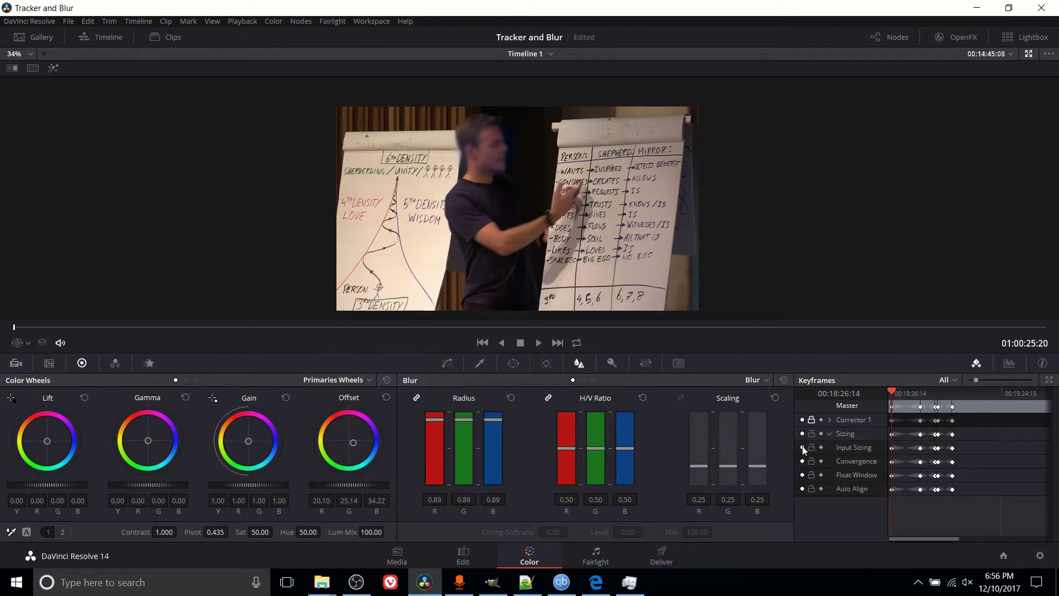
pyautogui.click(830, 433)
pyautogui.click(830, 420)
# - Marquee-select the keyframes on the Color Corrector through NR tracks
pyautogui.scroll(-1, 945, 495)
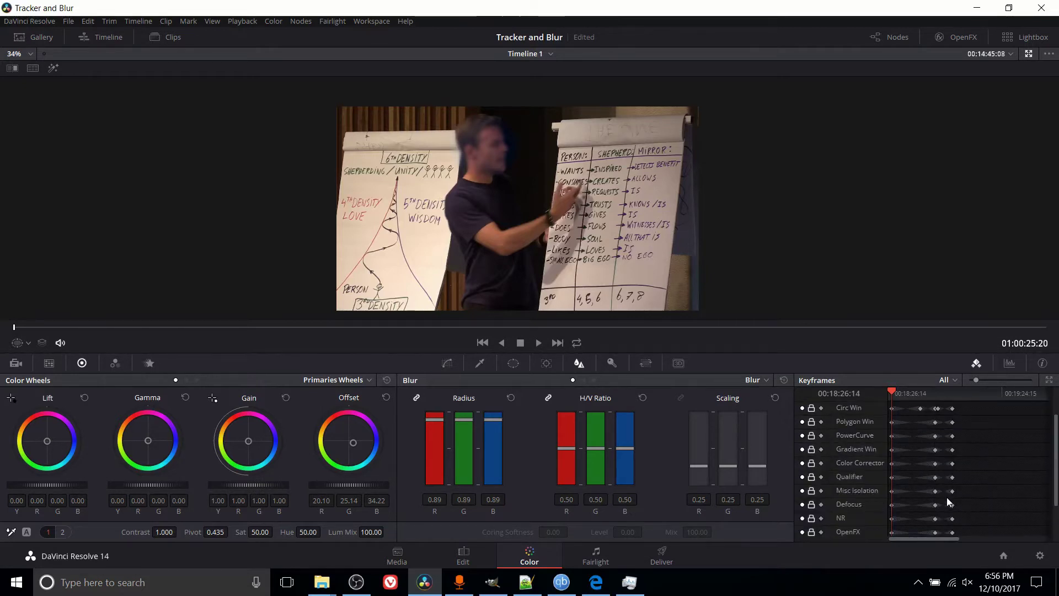
pyautogui.scroll(1, 947, 498)
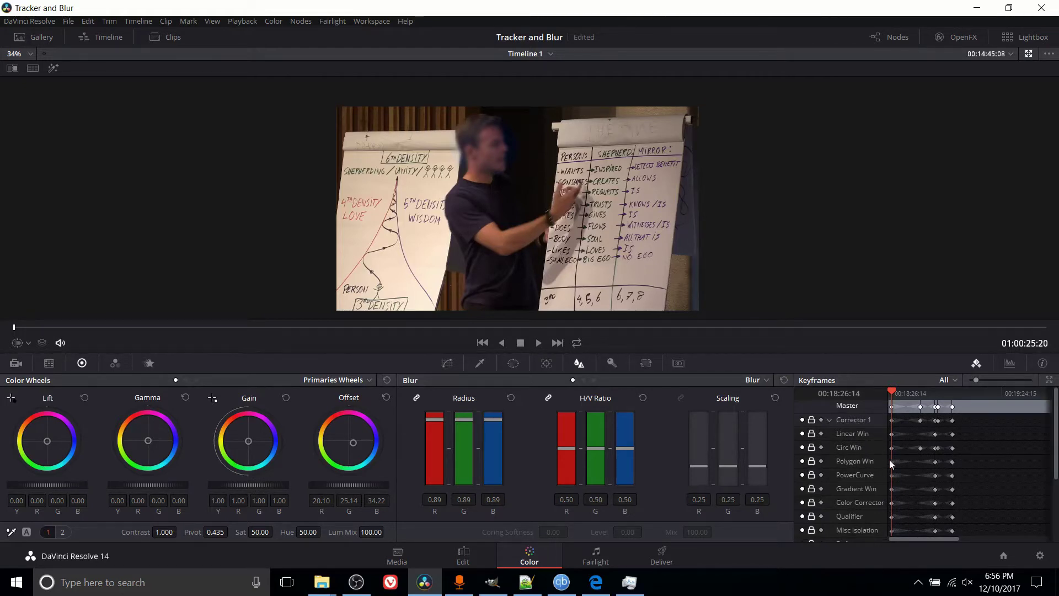
pyautogui.scroll(-2, 923, 478)
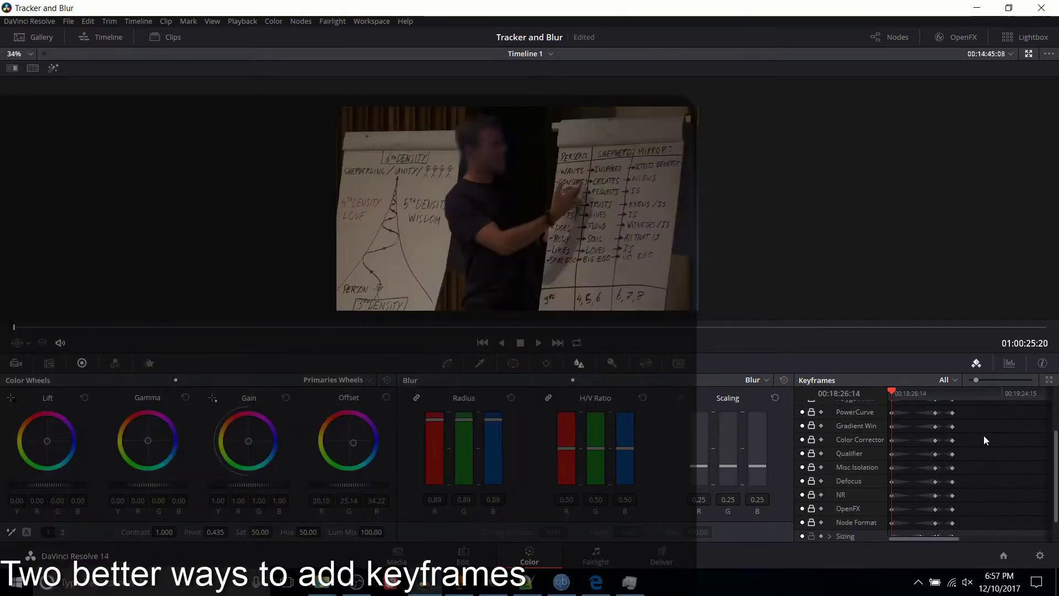
pyautogui.moveTo(984, 435); pyautogui.dragTo(872, 527)
pyautogui.scroll(1, 921, 490)
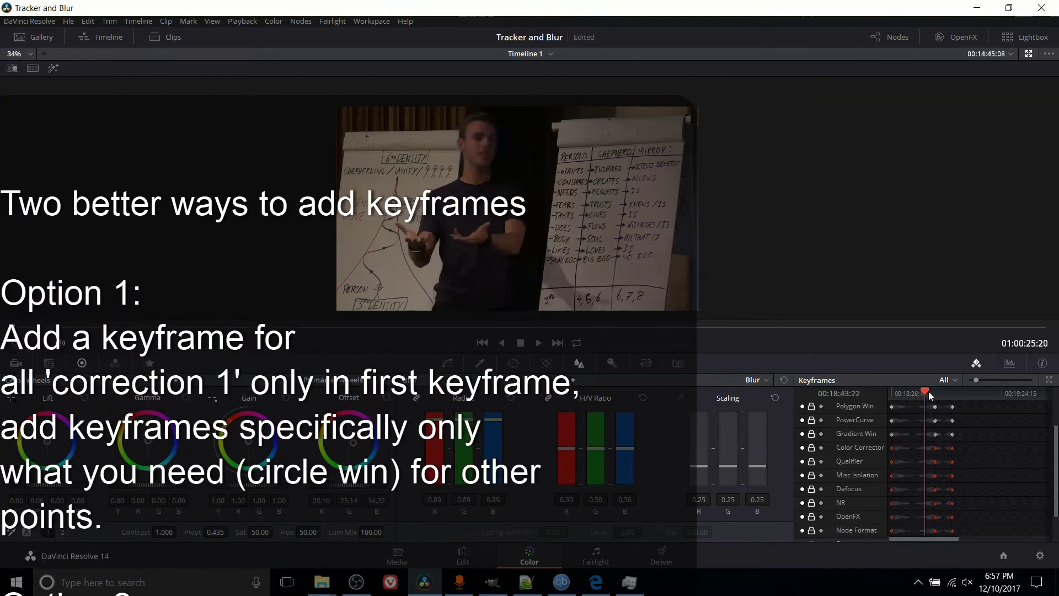
# - Select the extra keyframes on the correction tracks and delete them
pyautogui.click(943, 393)
pyautogui.moveTo(945, 392); pyautogui.dragTo(875, 385)
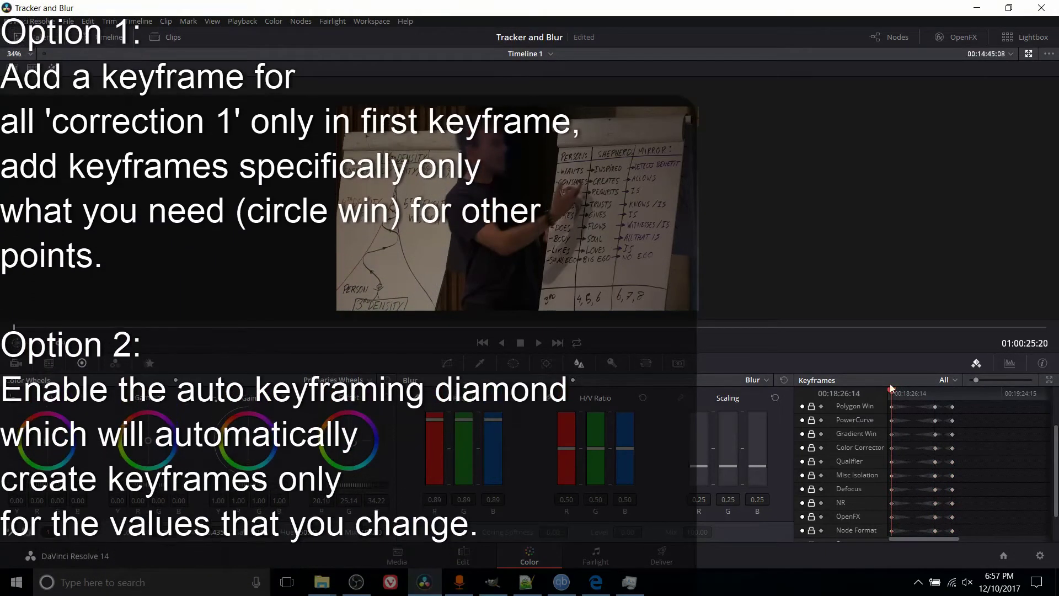
pyautogui.moveTo(893, 393); pyautogui.dragTo(874, 412)
pyautogui.scroll(-1, 964, 518)
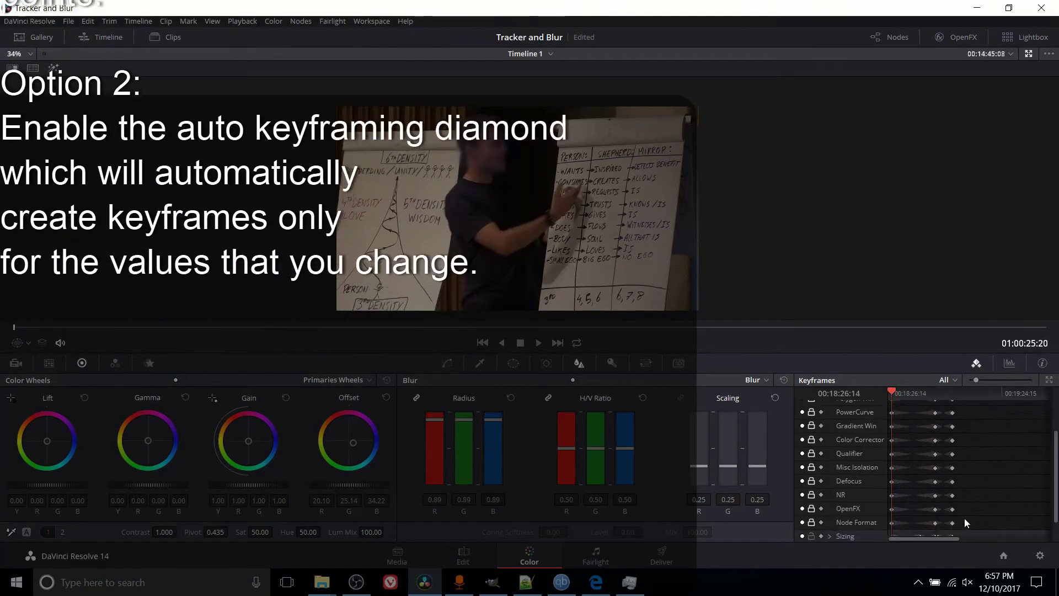
pyautogui.moveTo(972, 521); pyautogui.dragTo(886, 429)
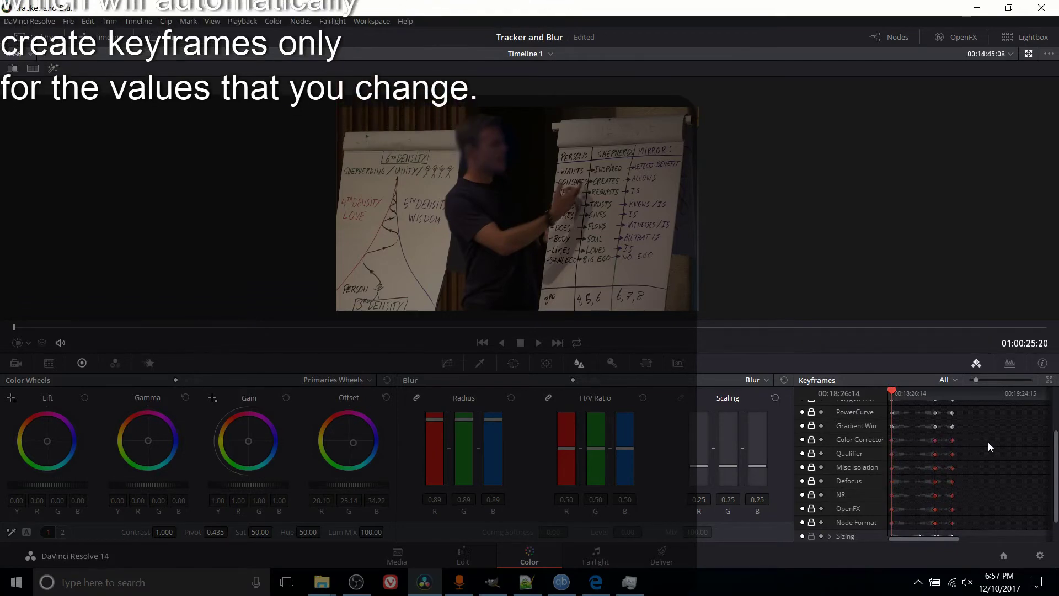
pyautogui.press('Delete')
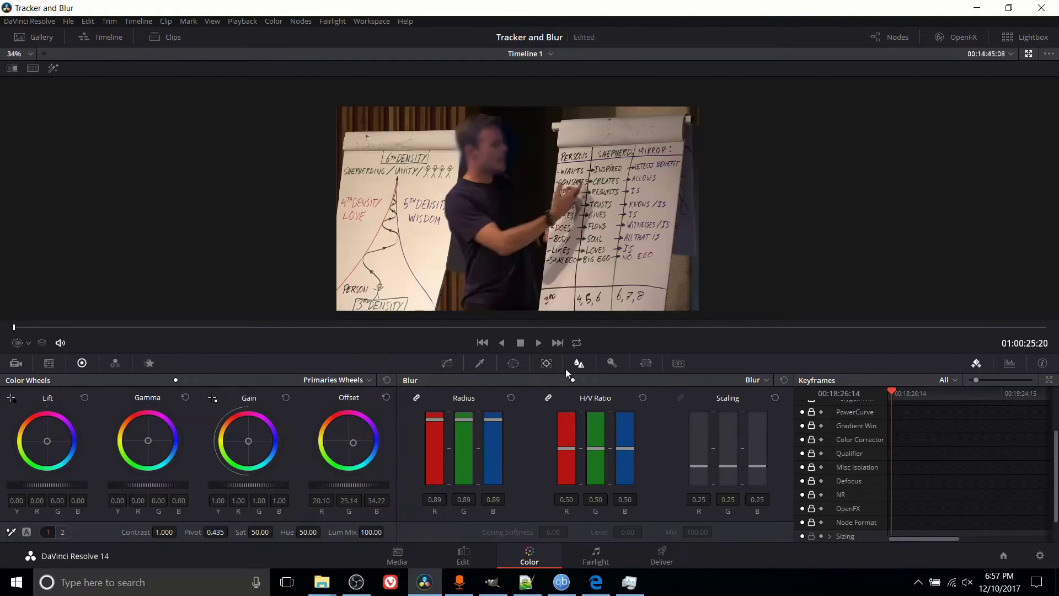
# - Scrub the flipchart clip with the window settings shown to confirm the circle holds on the head
pyautogui.moveTo(893, 393); pyautogui.dragTo(948, 399)
pyautogui.scroll(2, 938, 444)
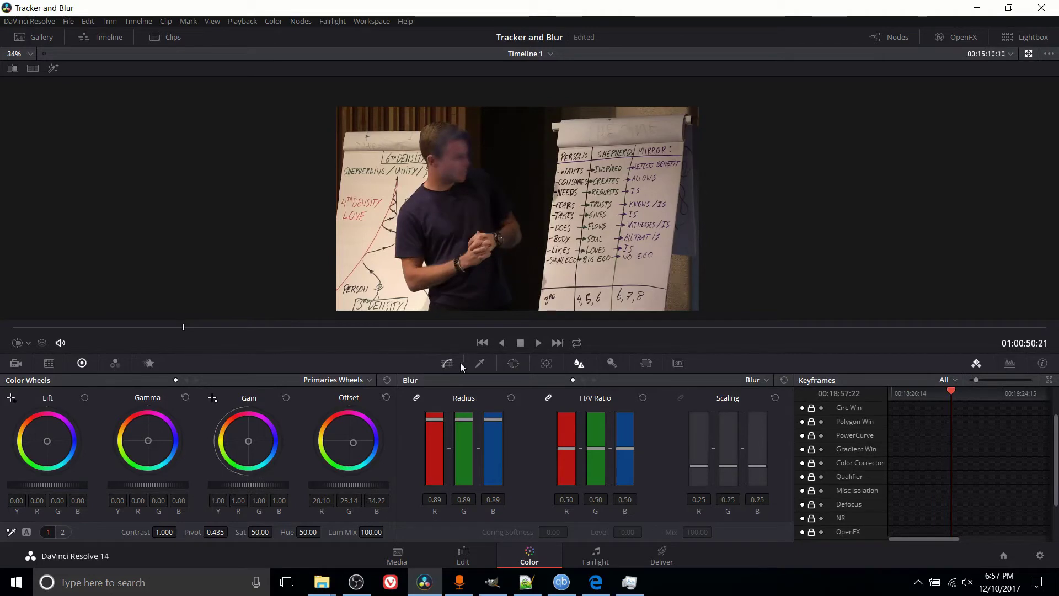
pyautogui.click(513, 363)
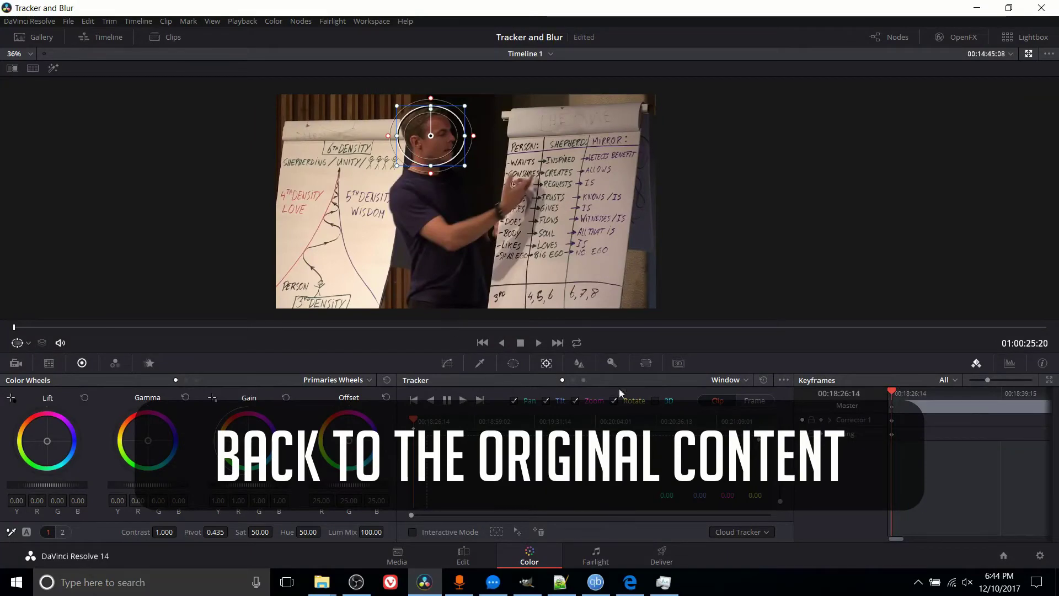
pyautogui.moveTo(908, 396); pyautogui.dragTo(1022, 402)
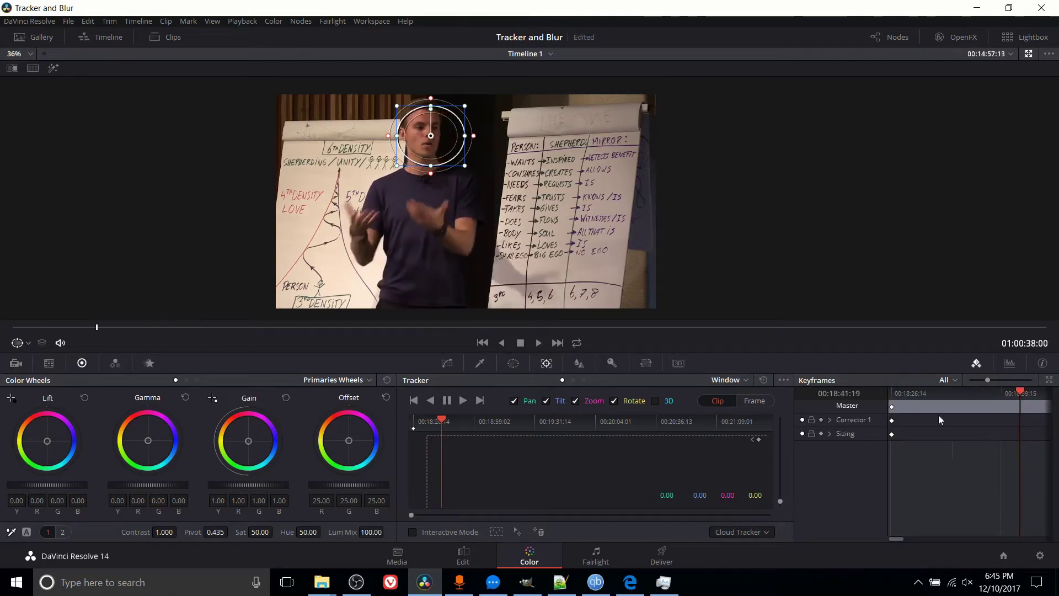
# - Turn on auto-keyframing for Corrector 1 and Sizing and narrow the face window into a slim oval
pyautogui.click(821, 420)
pyautogui.click(822, 434)
pyautogui.rightClick(987, 444)
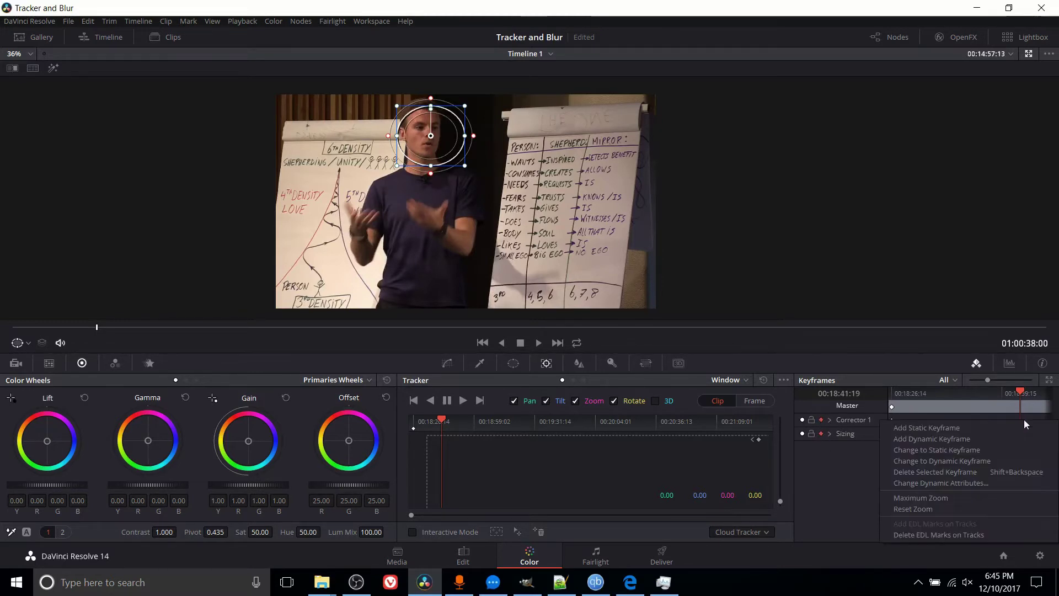
pyautogui.click(922, 499)
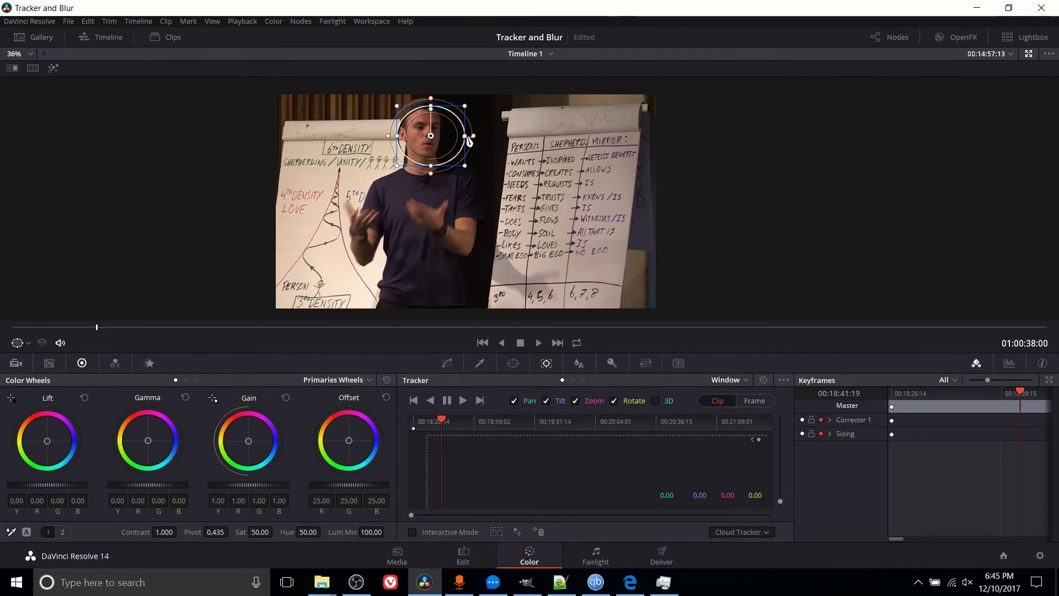
pyautogui.moveTo(468, 139); pyautogui.dragTo(450, 133)
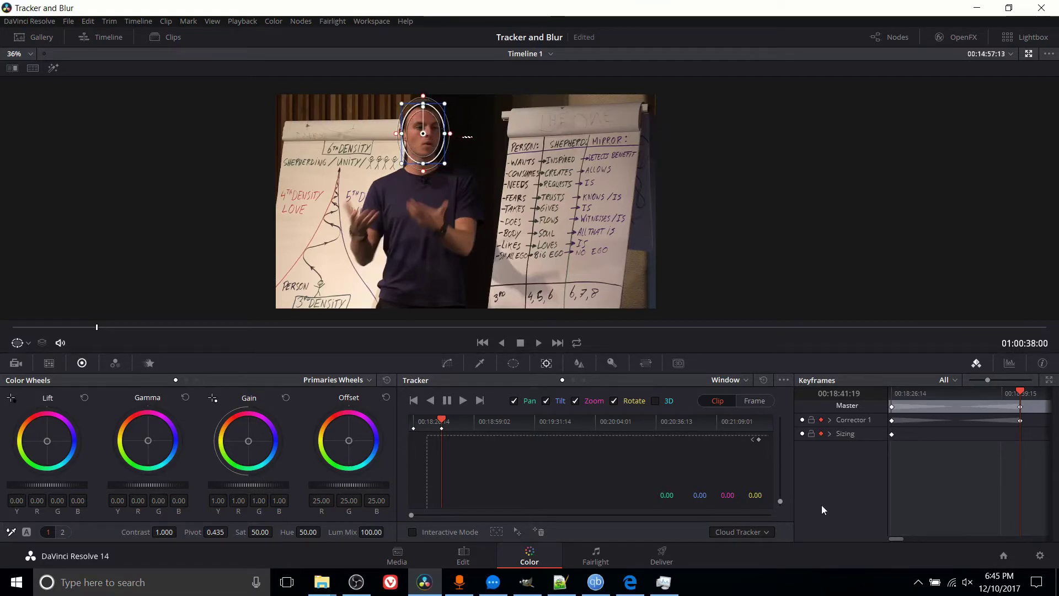
pyautogui.moveTo(898, 538); pyautogui.dragTo(909, 538)
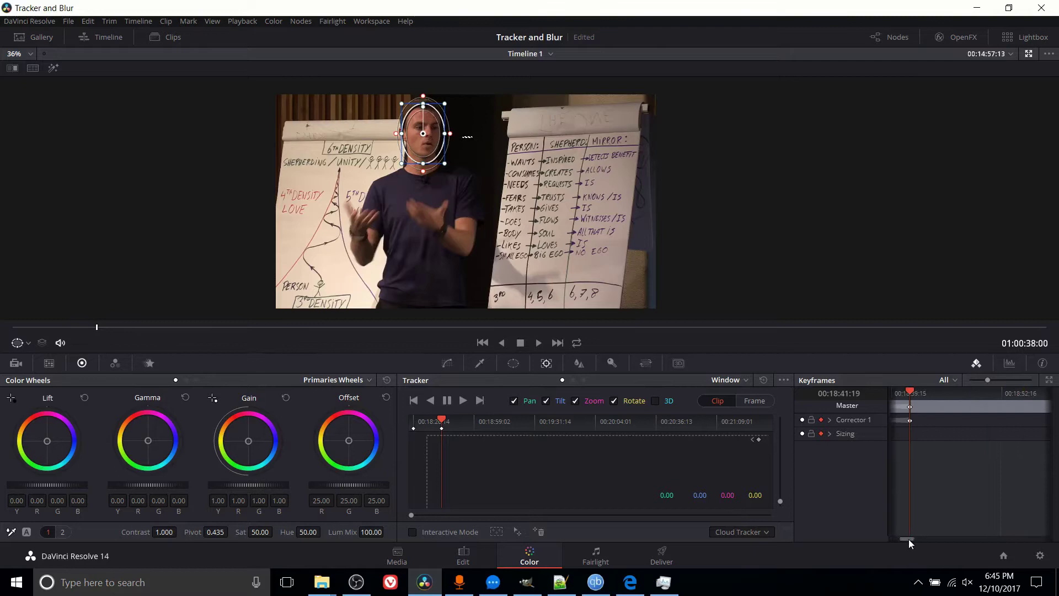
# - Add keyframes on Master, Corrector 1 and Sizing at a later frame of the clip
pyautogui.moveTo(958, 393)
pyautogui.mouseDown()
pyautogui.moveTo(987, 392)
pyautogui.moveTo(976, 398)
pyautogui.mouseUp()
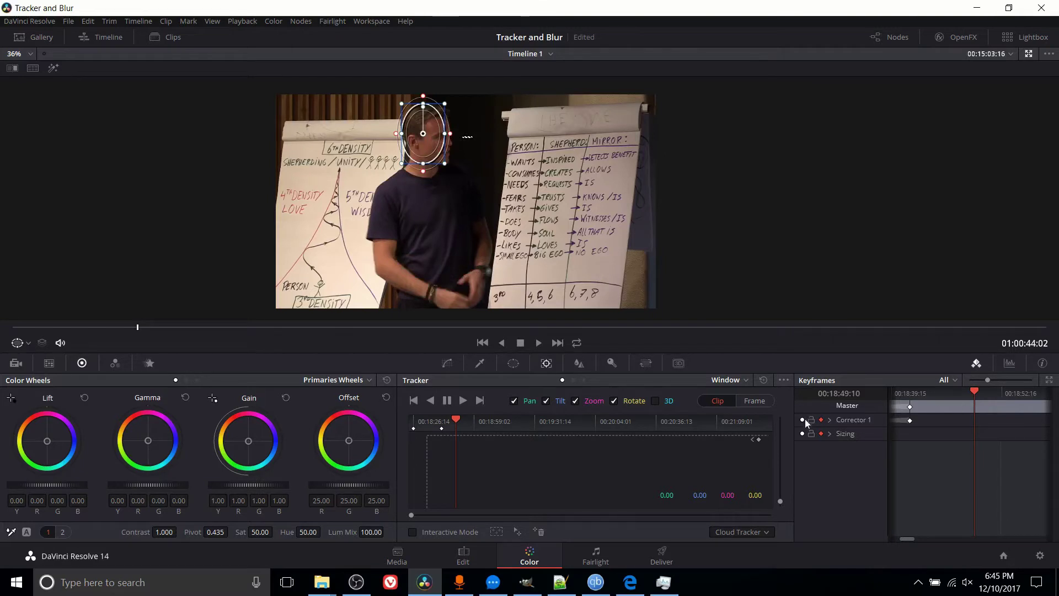
pyautogui.rightClick(978, 418)
pyautogui.click(987, 438)
pyautogui.rightClick(976, 437)
pyautogui.click(989, 457)
pyautogui.moveTo(912, 533)
pyautogui.mouseDown()
pyautogui.moveTo(894, 539)
pyautogui.moveTo(904, 539)
pyautogui.mouseUp()
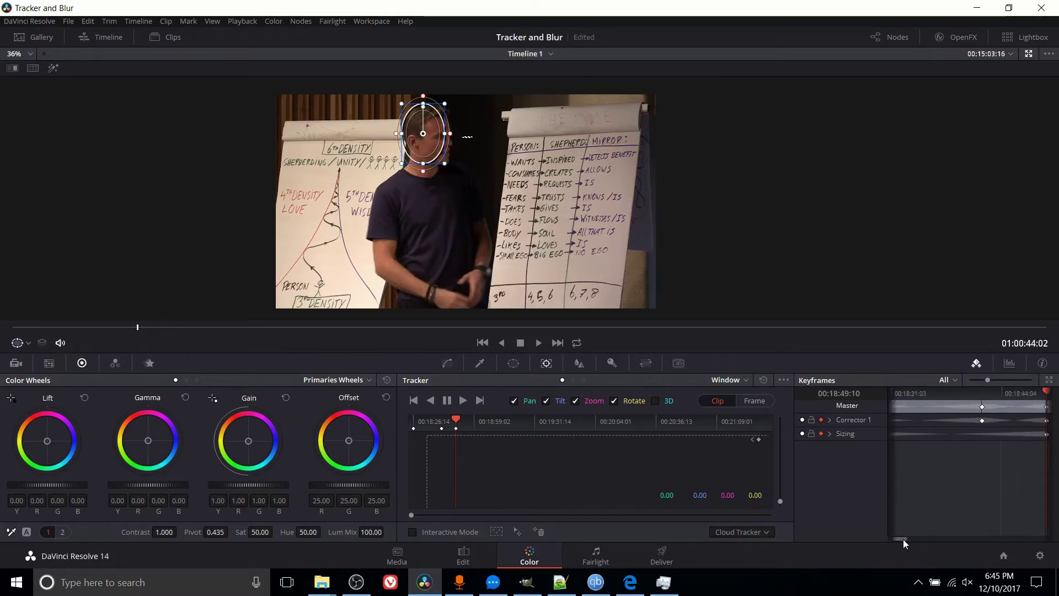
pyautogui.click(983, 404)
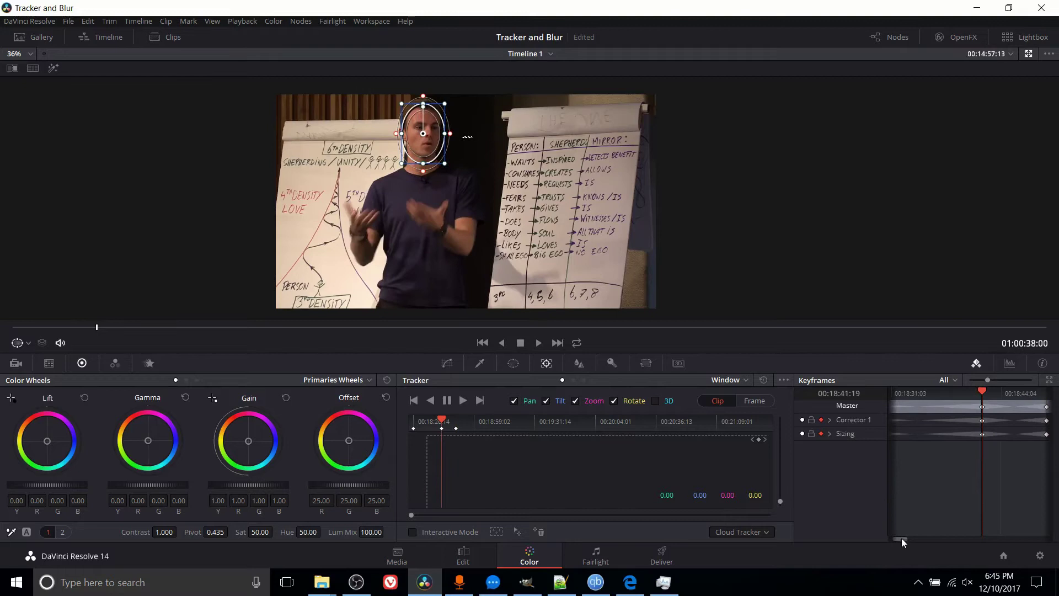
pyautogui.moveTo(901, 539); pyautogui.dragTo(908, 537)
# - A few frames later, move the oval back onto the man's face and keyframe Sizing
pyautogui.click(945, 392)
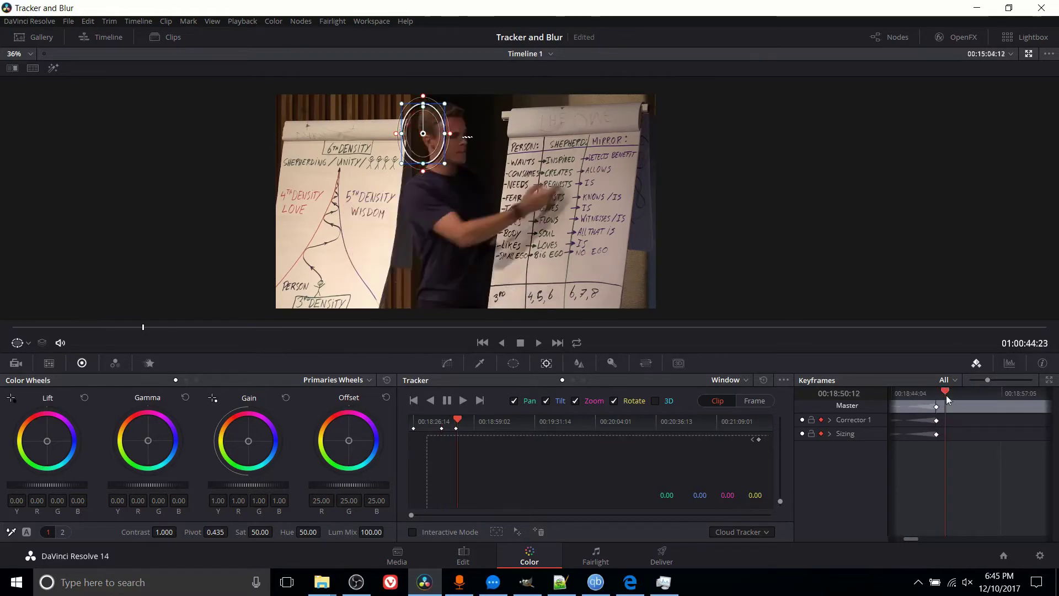
pyautogui.moveTo(945, 395); pyautogui.dragTo(947, 395)
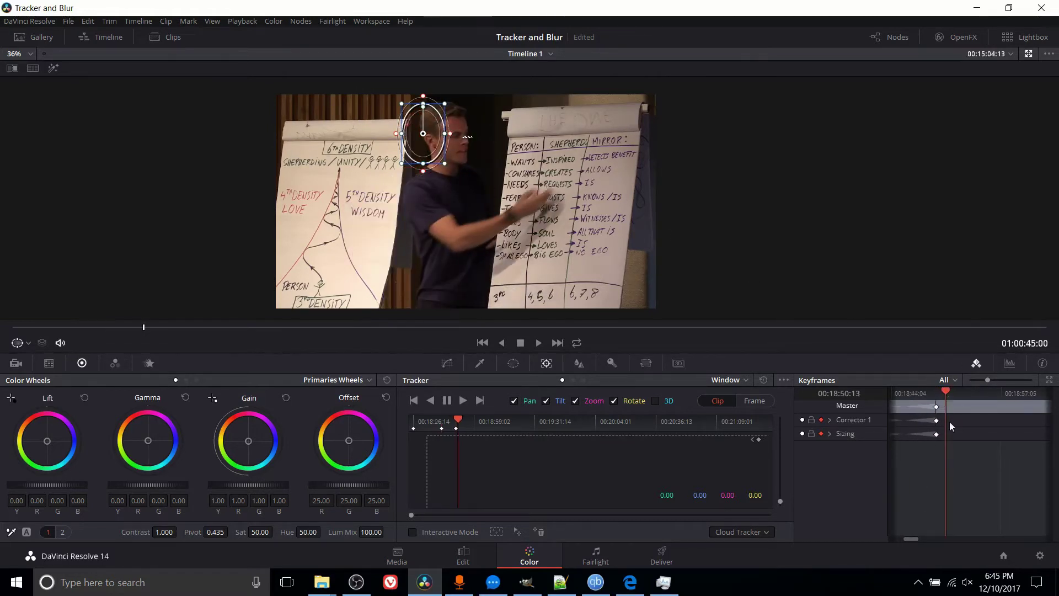
pyautogui.press('Right')
pyautogui.press('Right')
pyautogui.press('Right')
pyautogui.press('Right')
pyautogui.press('Right')
pyautogui.press('Right')
pyautogui.press('Right')
pyautogui.press('Right')
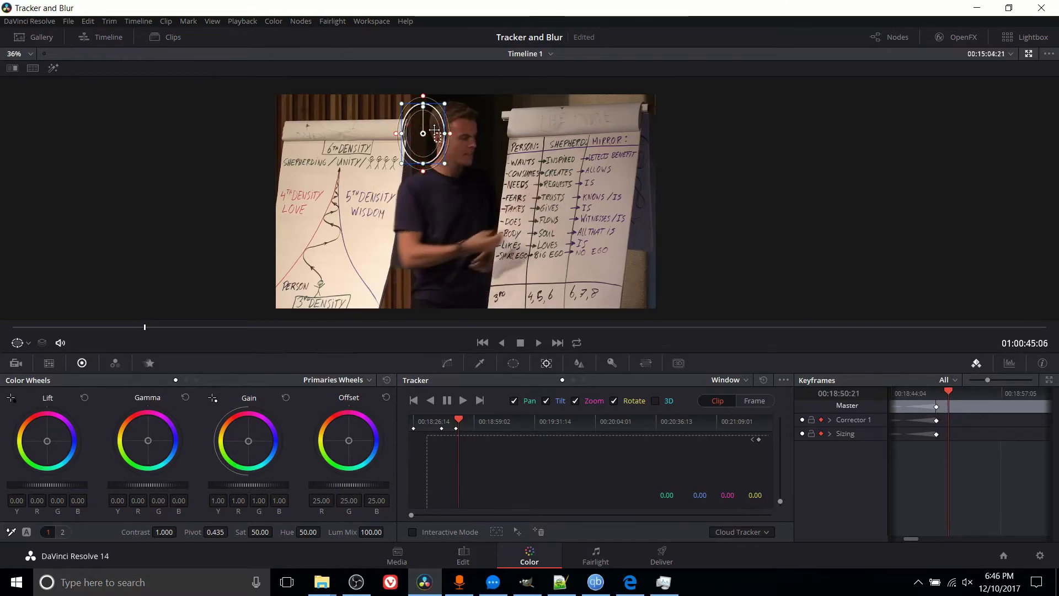
pyautogui.moveTo(421, 131); pyautogui.dragTo(453, 137)
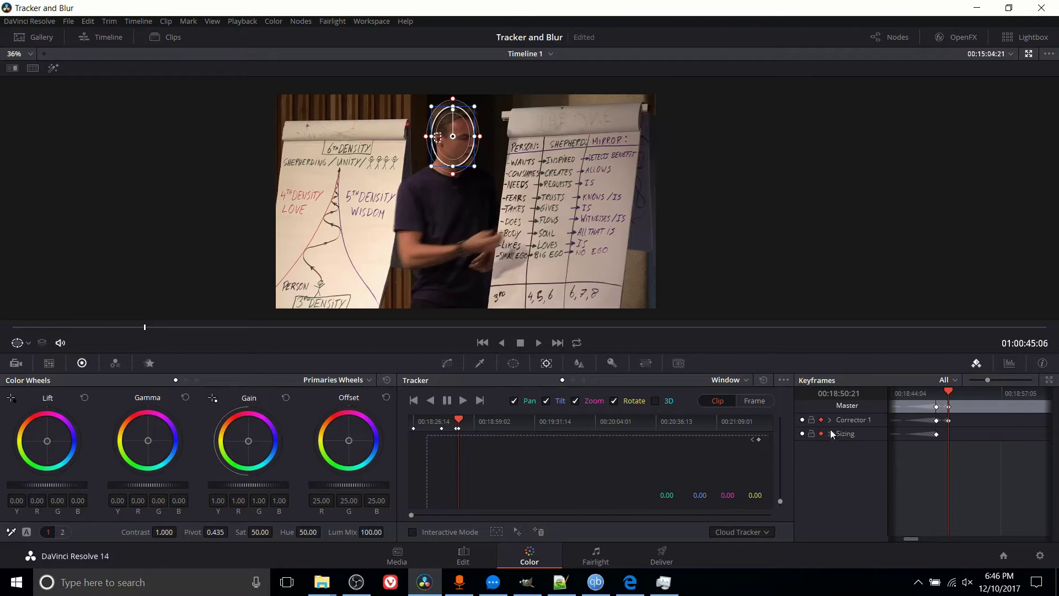
pyautogui.rightClick(951, 432)
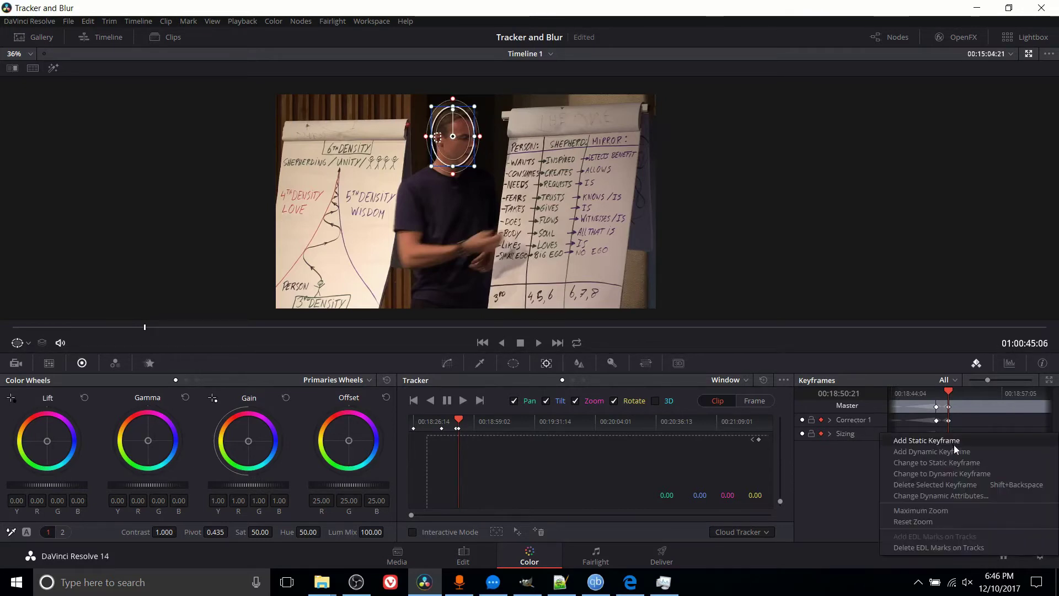
pyautogui.click(955, 446)
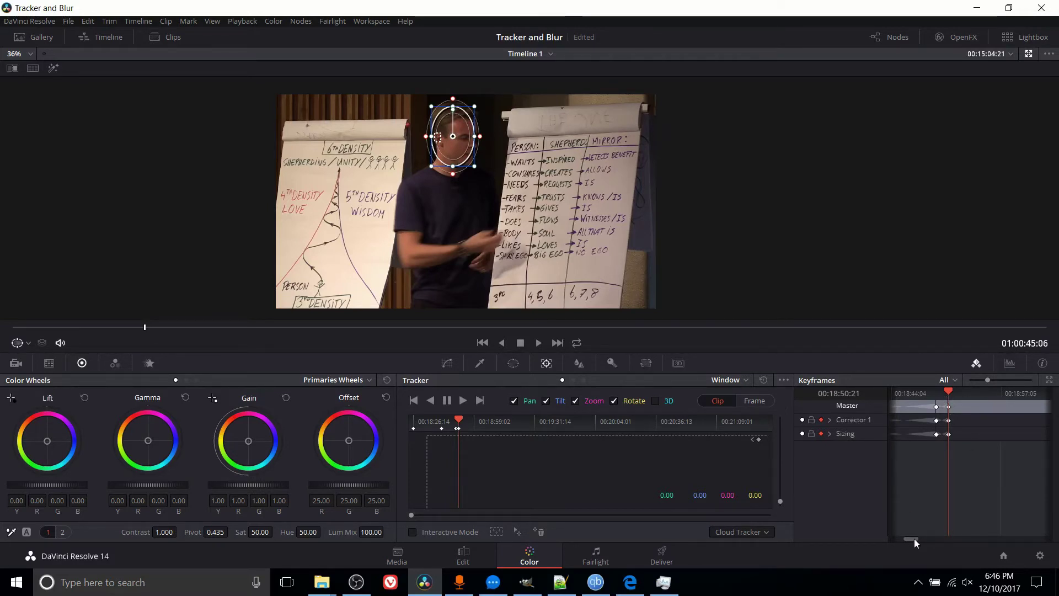
pyautogui.moveTo(914, 538); pyautogui.dragTo(894, 539)
# - Scrub from 00:18:41:22 to check the window follows the face, then return to the clip start
pyautogui.moveTo(910, 392)
pyautogui.mouseDown()
pyautogui.moveTo(984, 389)
pyautogui.moveTo(899, 390)
pyautogui.moveTo(987, 391)
pyautogui.moveTo(893, 395)
pyautogui.mouseUp()
pyautogui.moveTo(902, 538); pyautogui.dragTo(911, 538)
pyautogui.click(911, 393)
pyautogui.moveTo(913, 394); pyautogui.dragTo(863, 535)
pyautogui.moveTo(911, 396); pyautogui.dragTo(892, 398)
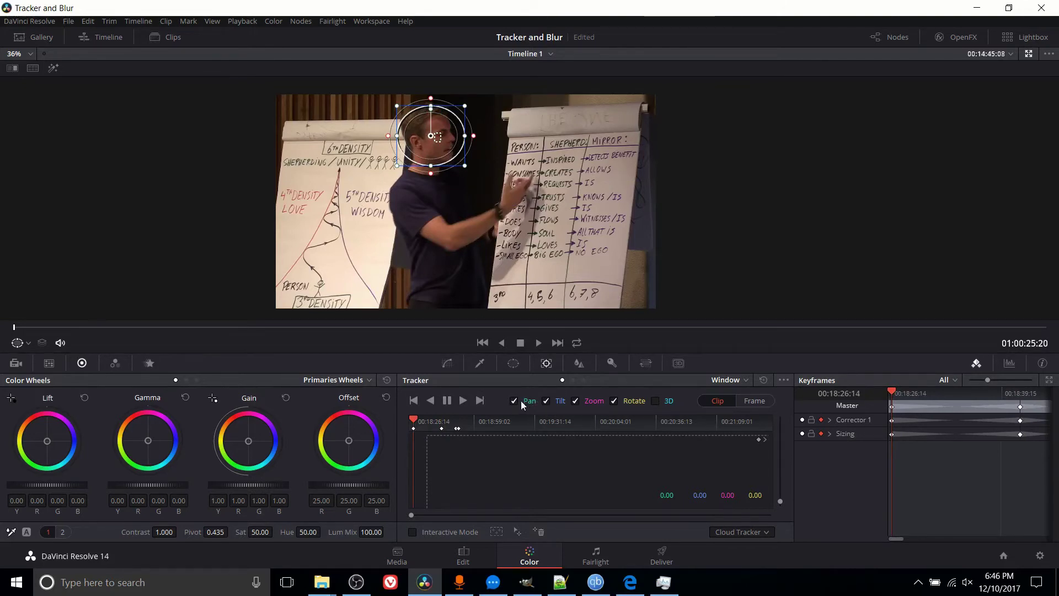
# - Enable Interactive Mode and track the circle window forward along the presenter's face
pyautogui.click(462, 401)
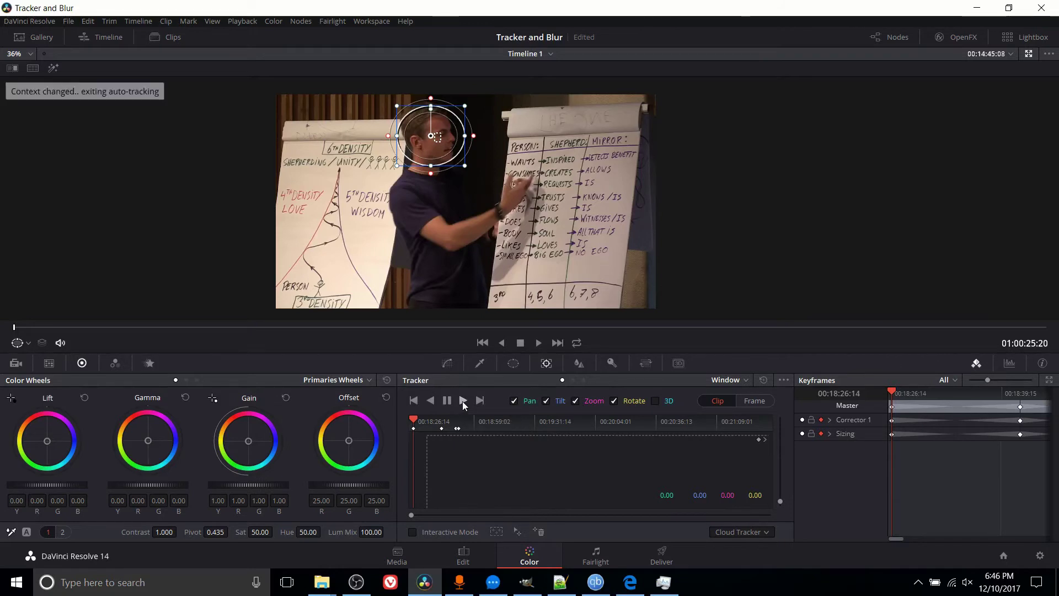
pyautogui.click(412, 532)
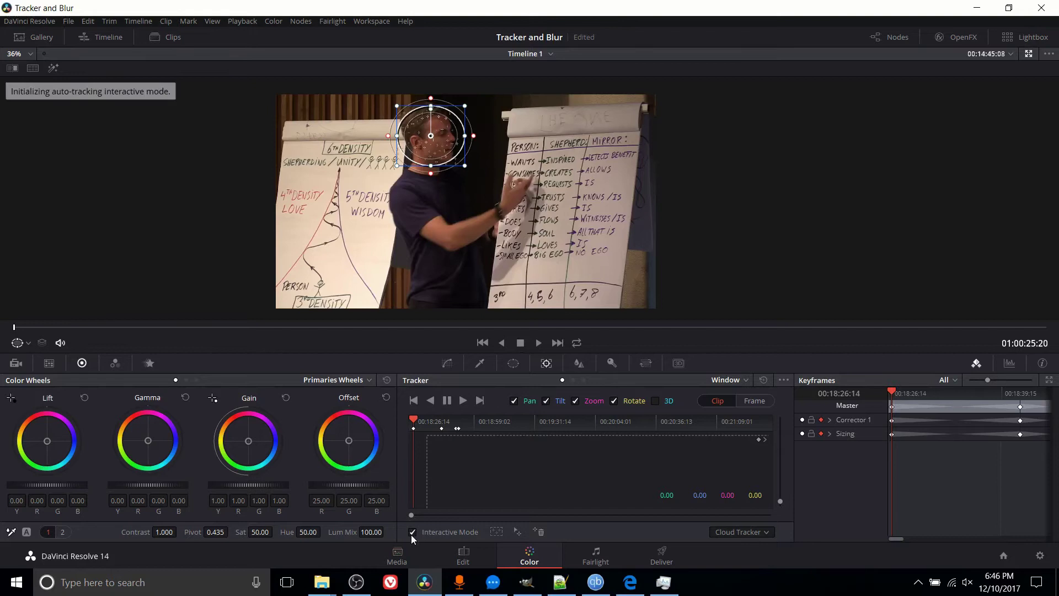
pyautogui.click(463, 401)
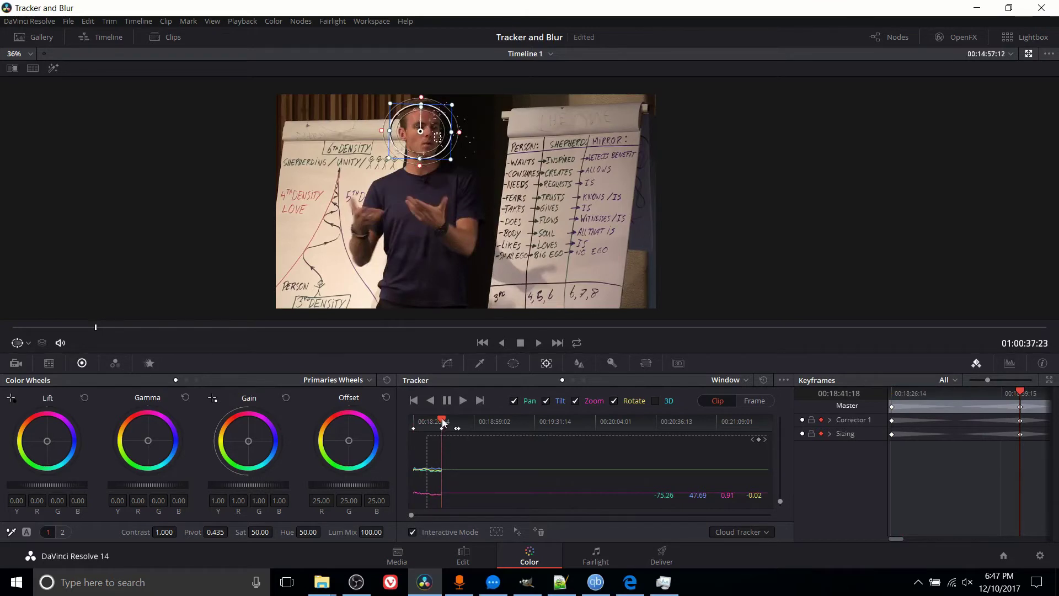
# - Scrub and play the clip to find where the face tracking currently ends
pyautogui.moveTo(442, 423); pyautogui.dragTo(401, 419)
pyautogui.click(539, 343)
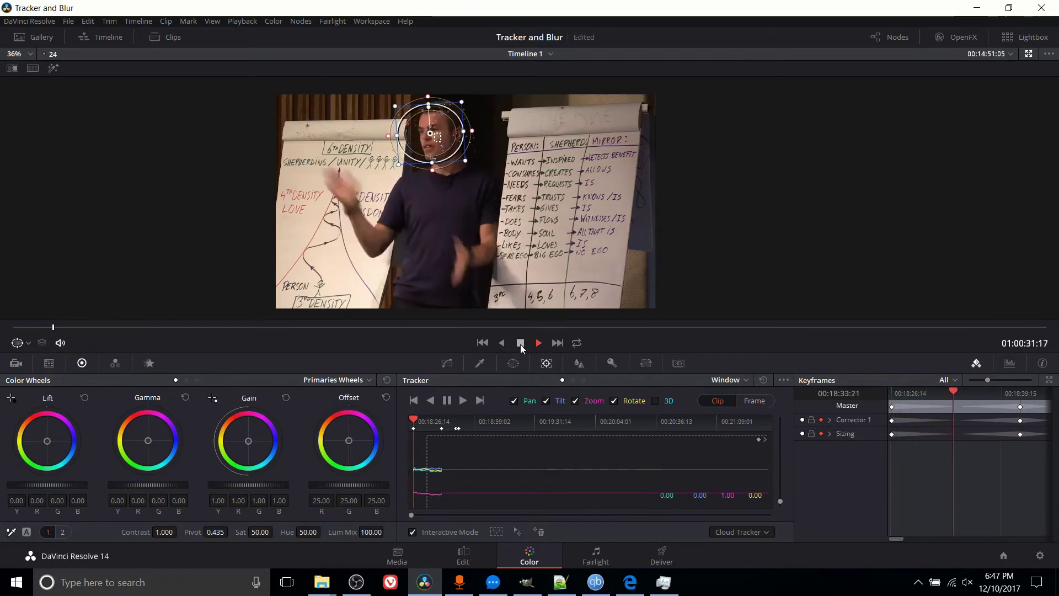
pyautogui.click(443, 421)
pyautogui.hotkey('alt', 't')
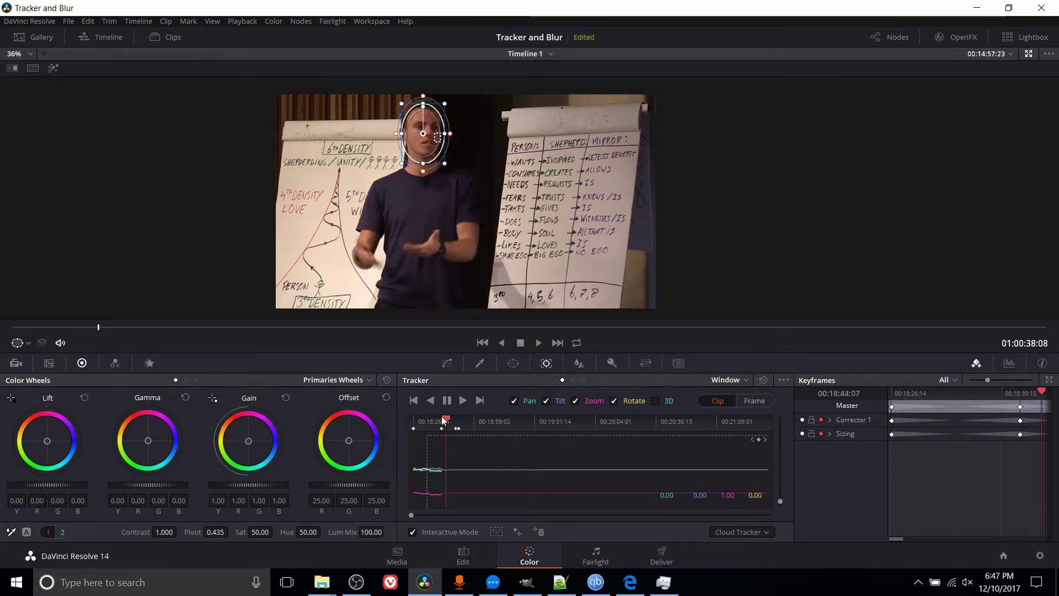
pyautogui.click(443, 420)
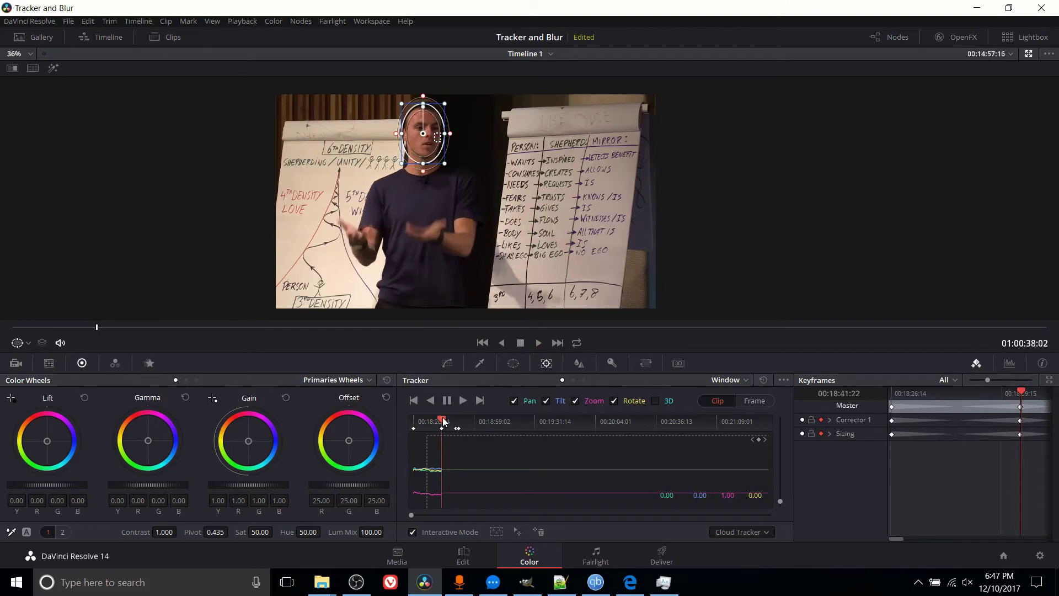
pyautogui.moveTo(443, 420); pyautogui.dragTo(443, 420)
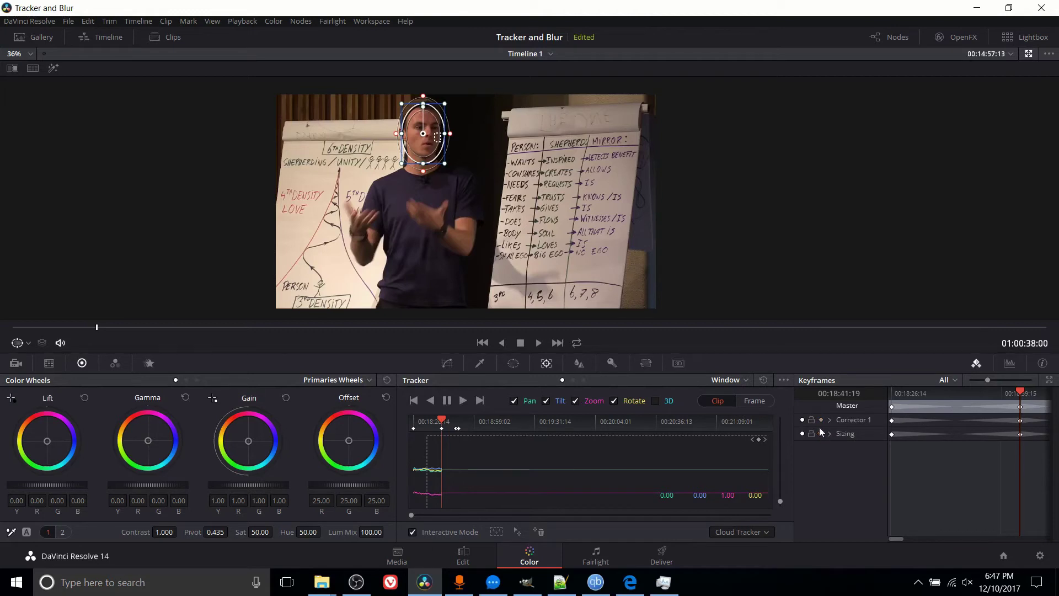
# - Track the circular window several more frames forward, then return to the clip's first frame
pyautogui.click(463, 403)
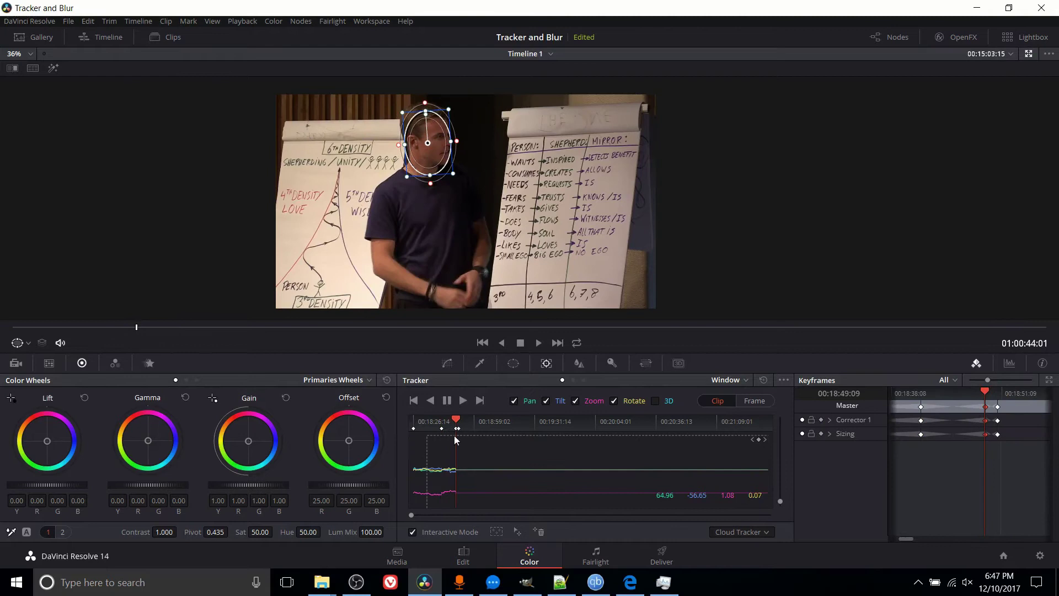
pyautogui.click(463, 403)
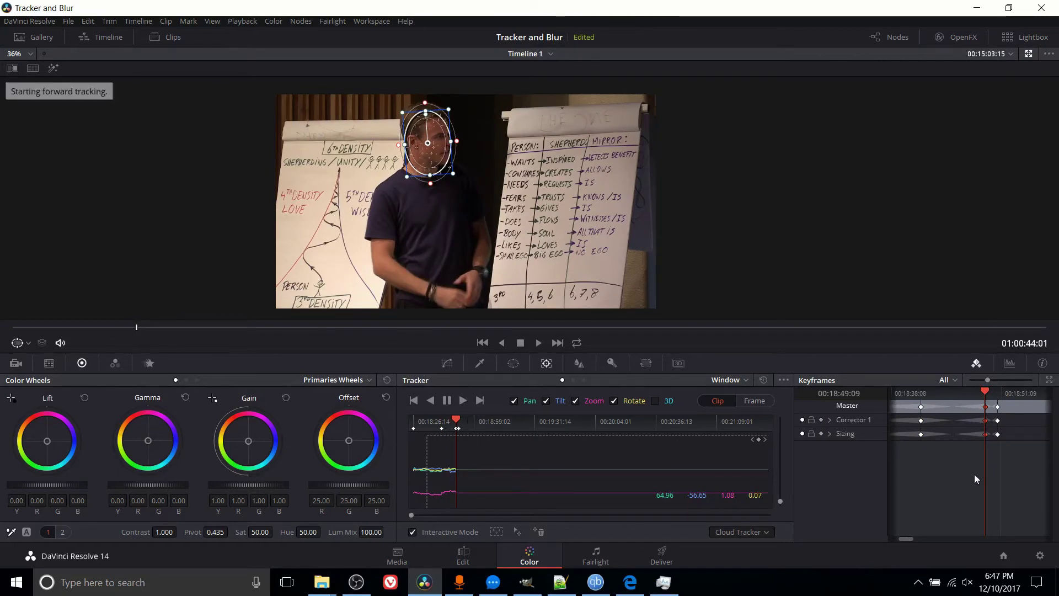
pyautogui.click(481, 402)
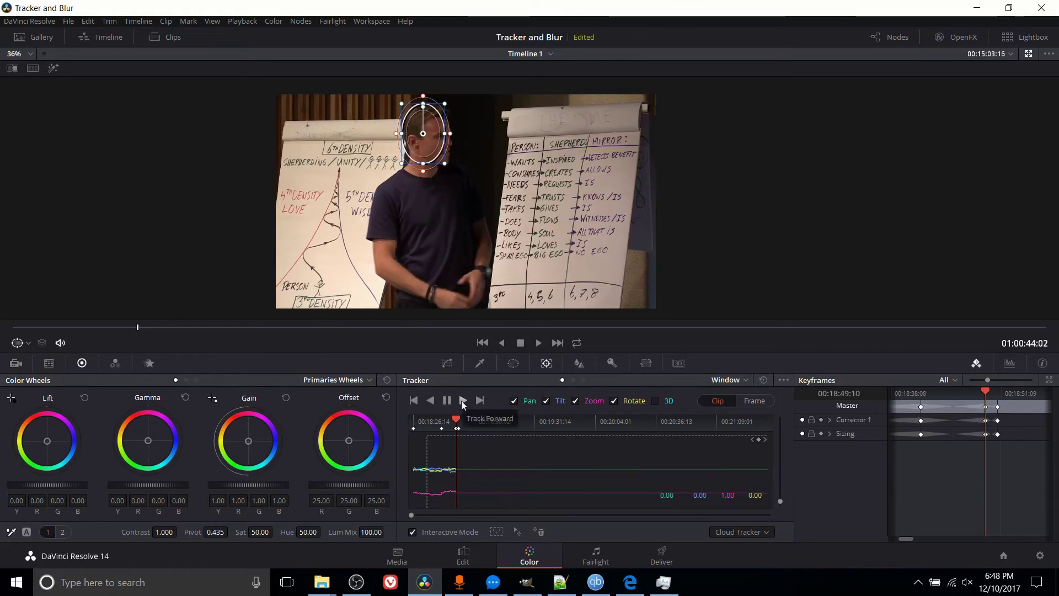
pyautogui.click(464, 401)
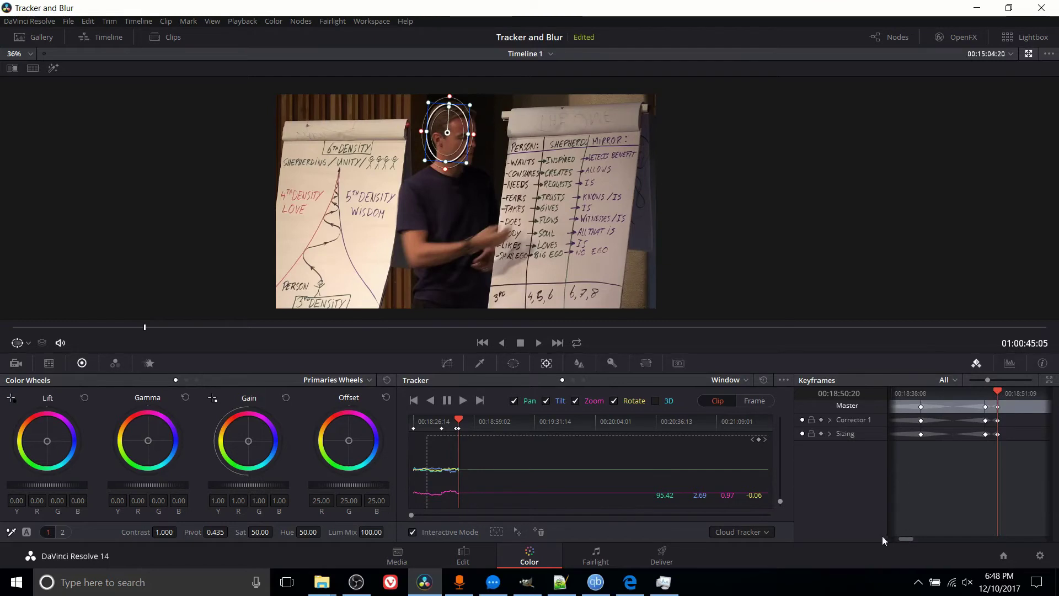
pyautogui.press('Home')
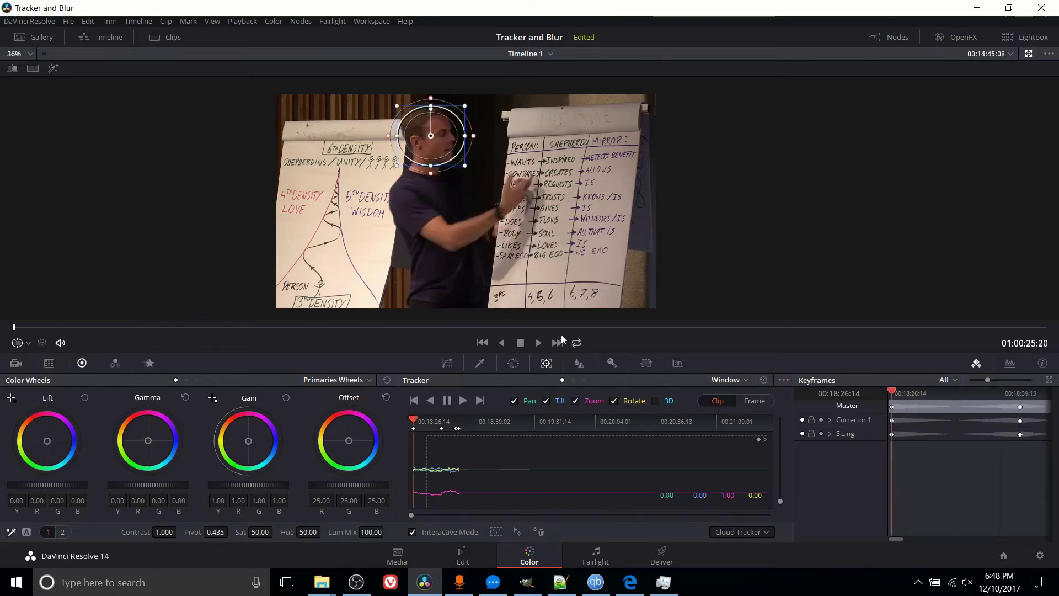
# - Play to the frame where the circle drifted and drag it back onto the speaker's head
pyautogui.click(538, 343)
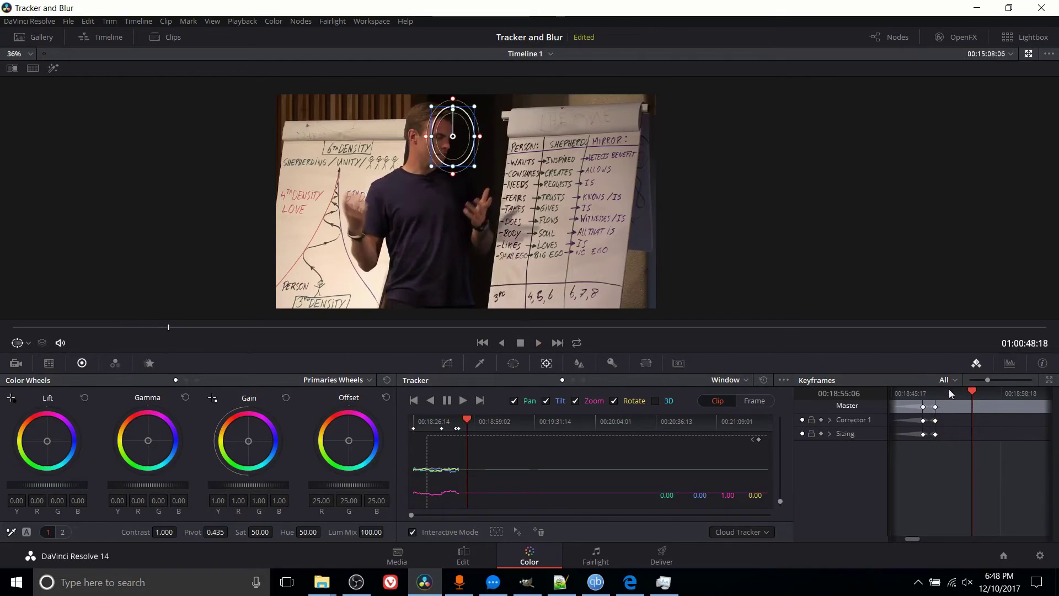
pyautogui.click(465, 421)
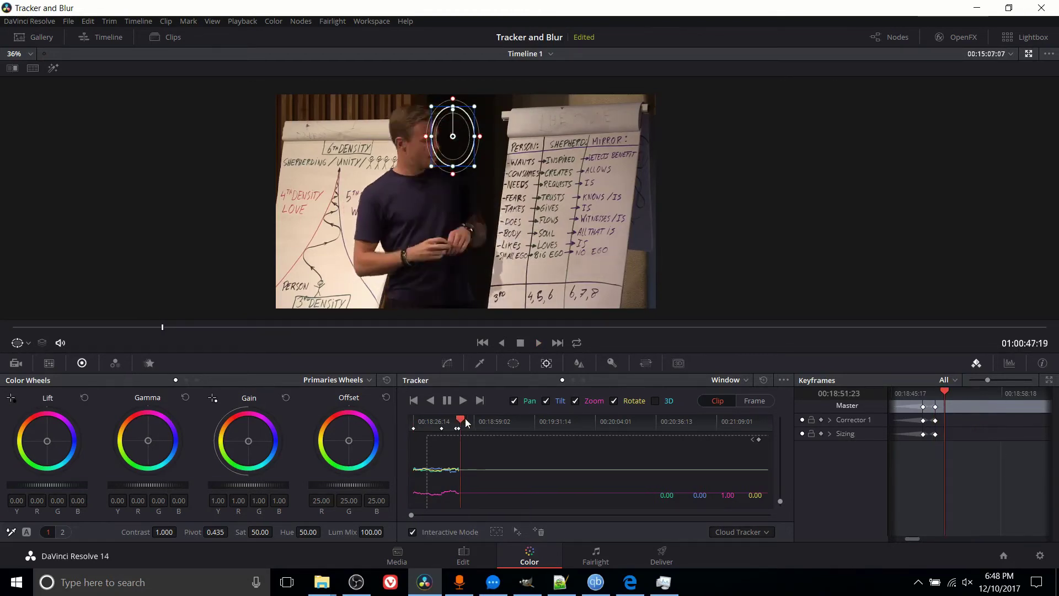
pyautogui.click(472, 421)
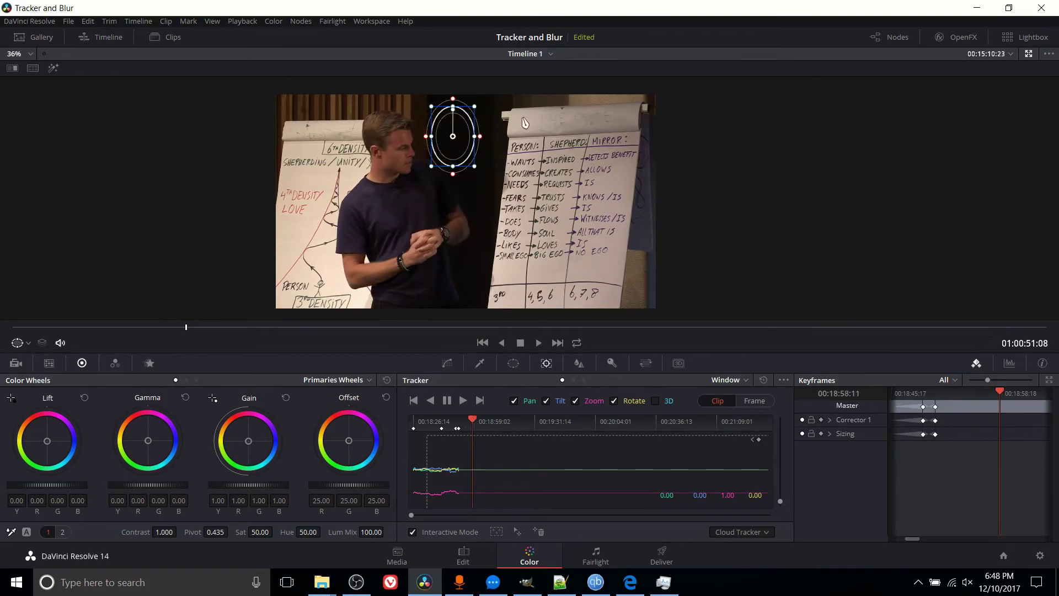
pyautogui.moveTo(466, 134); pyautogui.dragTo(409, 142)
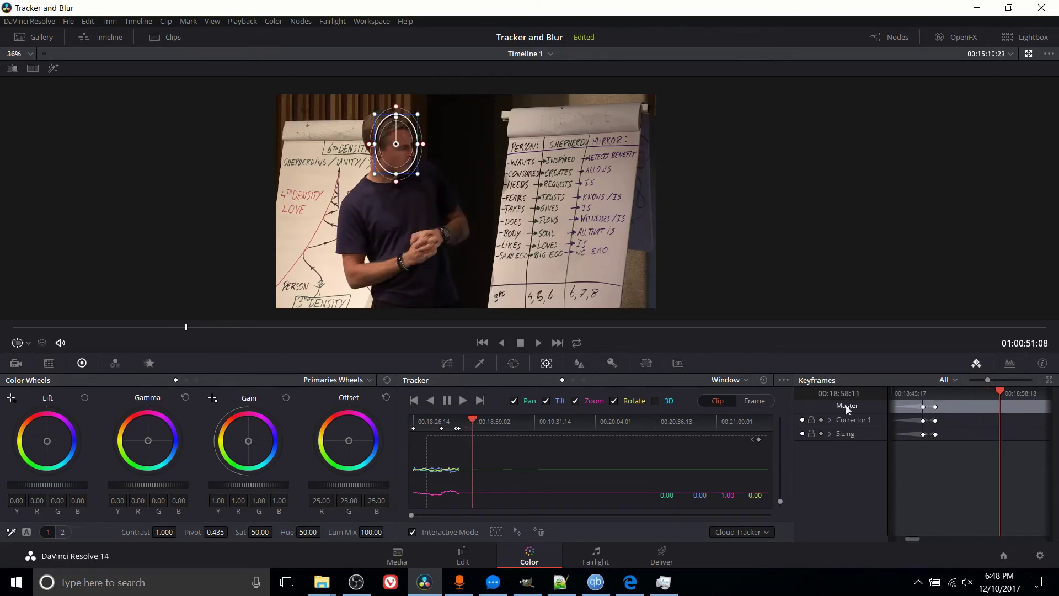
# - Add dynamic keyframes for the corrected window position and check the neighbouring frames
pyautogui.rightClick(999, 422)
pyautogui.click(1001, 445)
pyautogui.rightClick(997, 436)
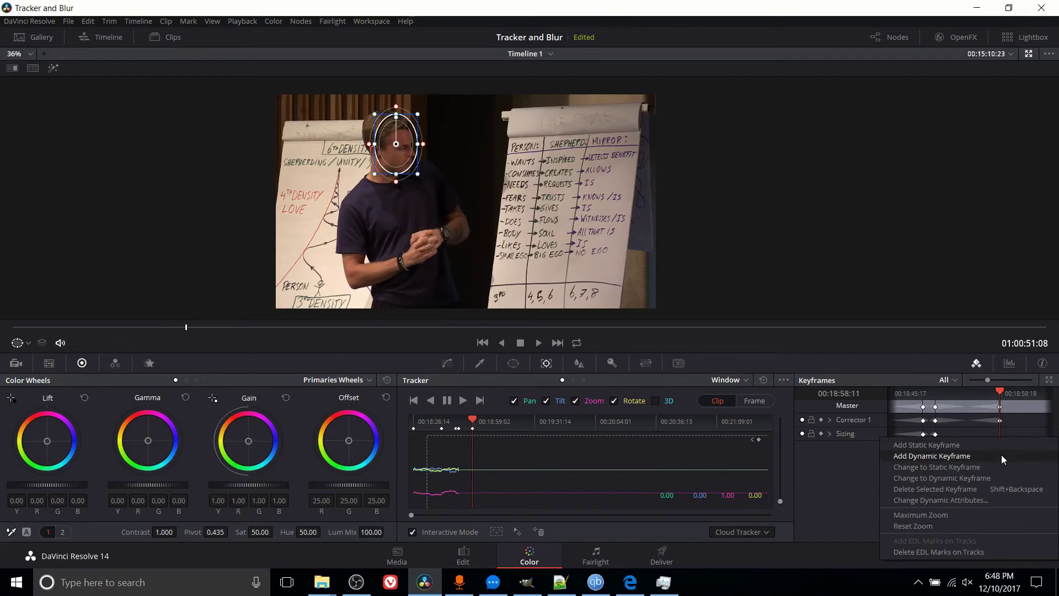
pyautogui.click(1001, 454)
pyautogui.click(938, 395)
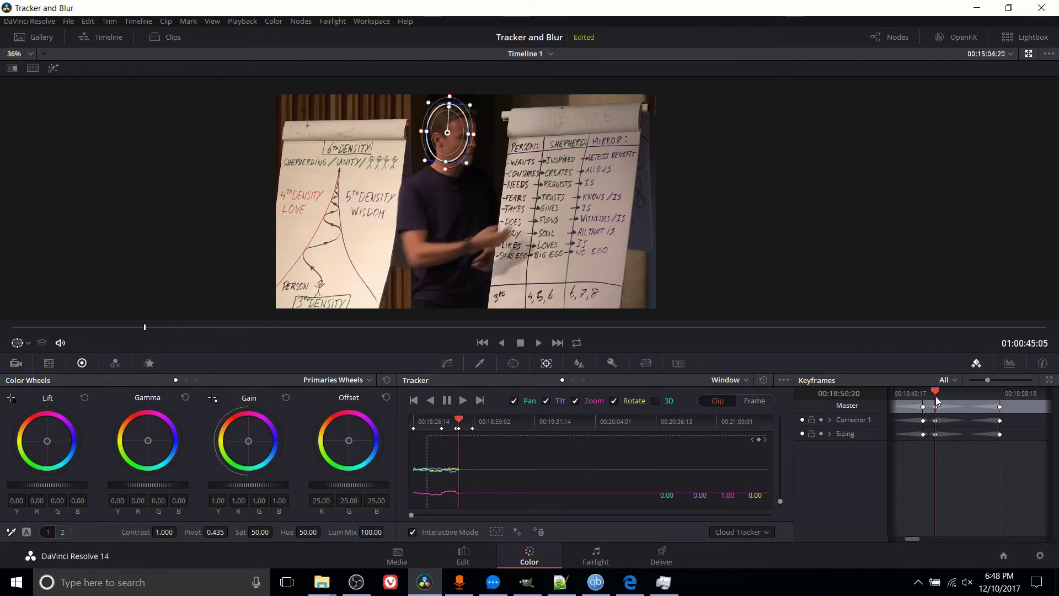
pyautogui.click(936, 396)
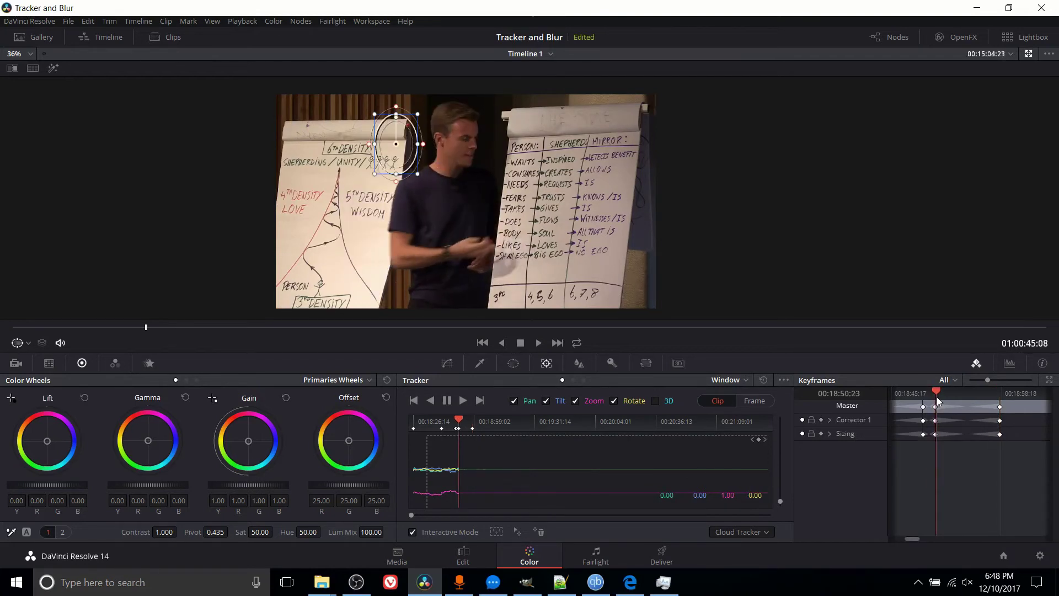
pyautogui.press('Left')
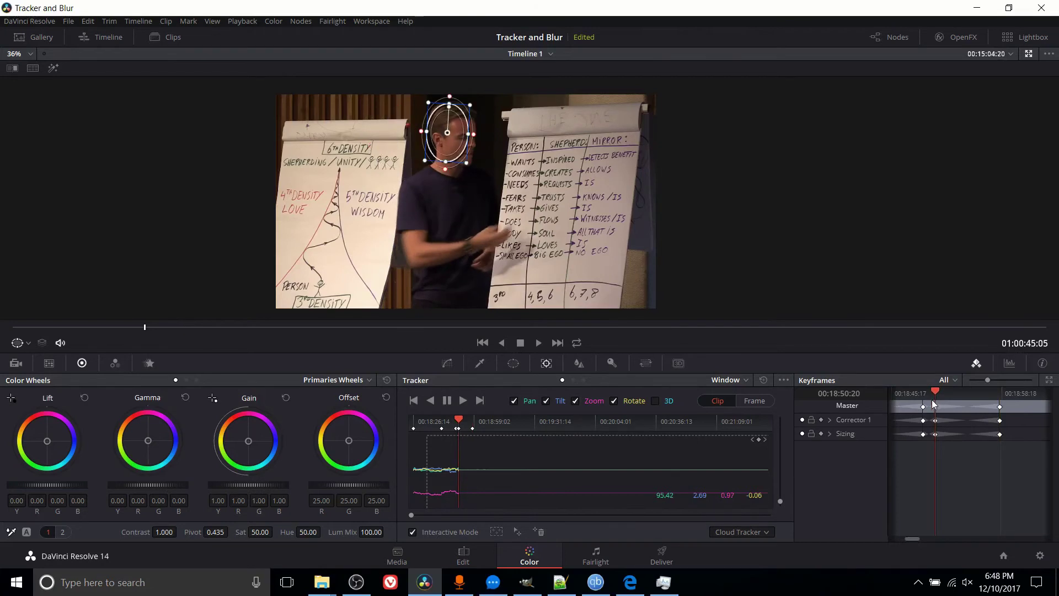
# - Track the window forward from the corrected frame and scrub back to review it
pyautogui.click(463, 401)
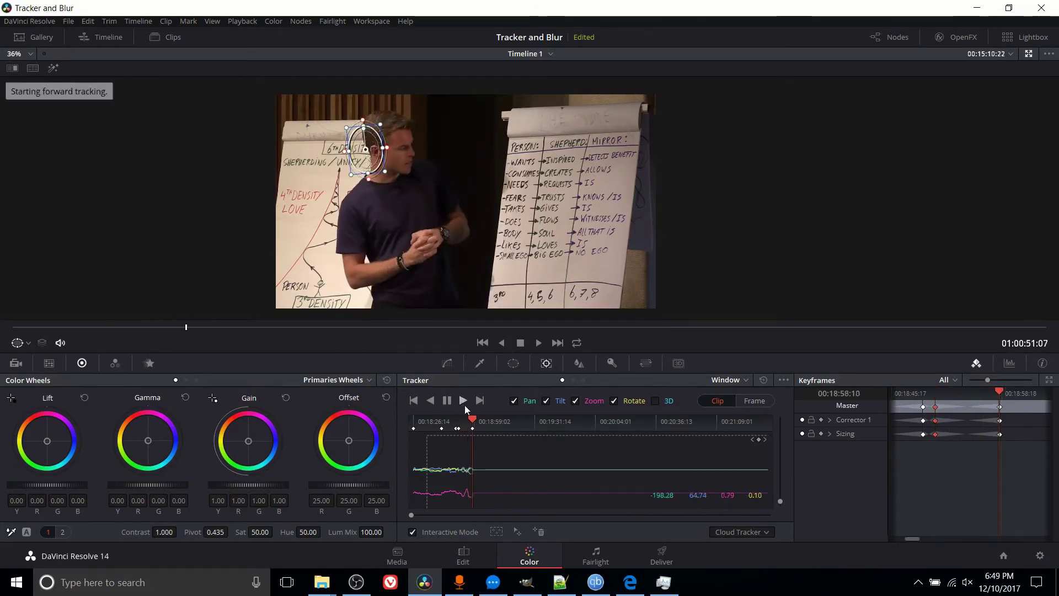
pyautogui.click(911, 392)
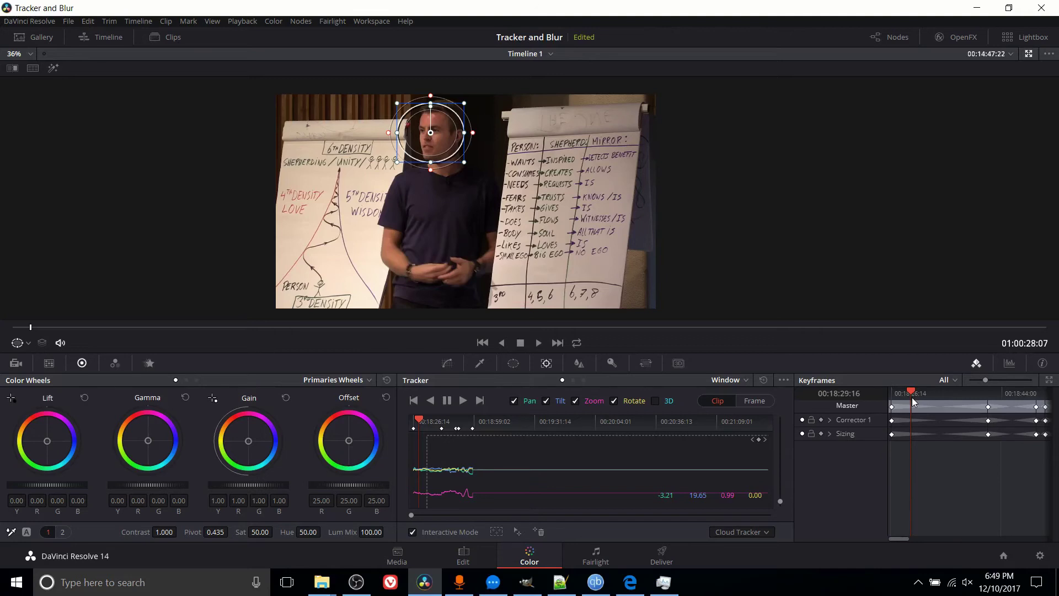
pyautogui.moveTo(911, 392)
pyautogui.mouseDown()
pyautogui.moveTo(934, 392)
pyautogui.moveTo(891, 394)
pyautogui.mouseUp()
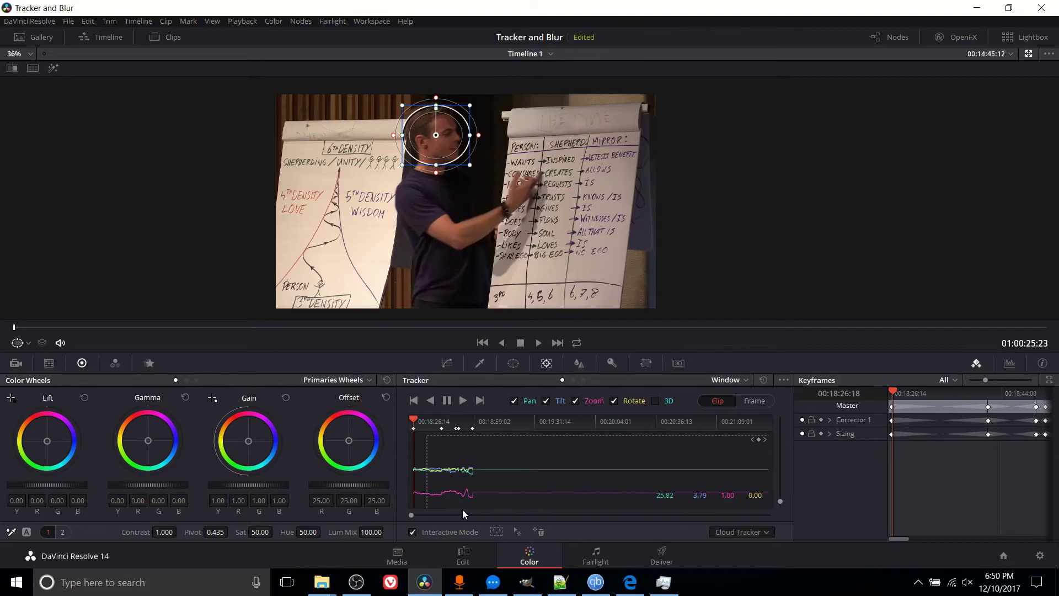
# - Look through the Blur, Sharpen and Mist pages of the Blur palette
pyautogui.click(578, 362)
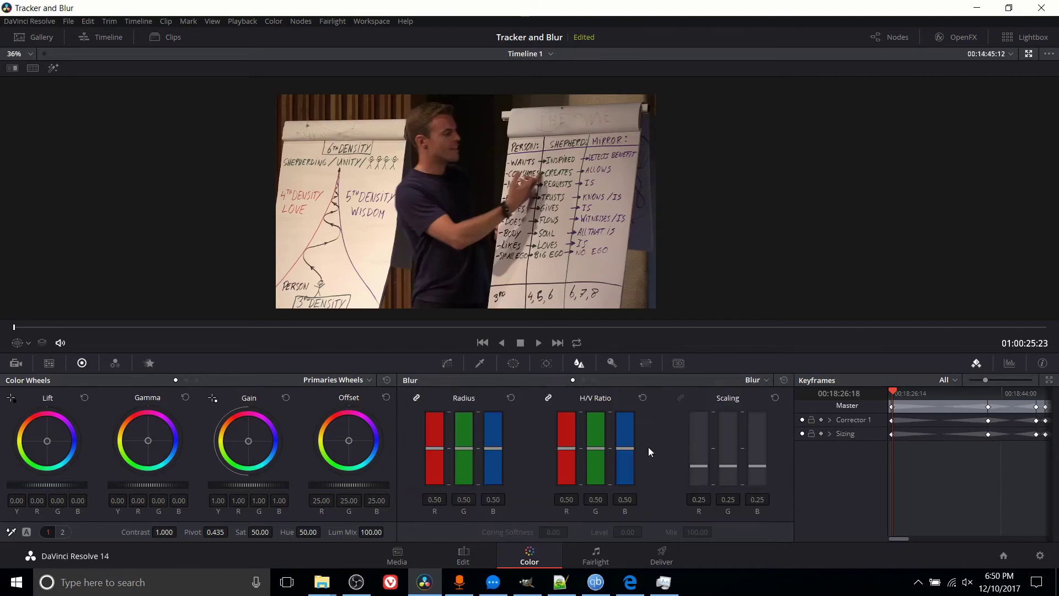
pyautogui.click(583, 379)
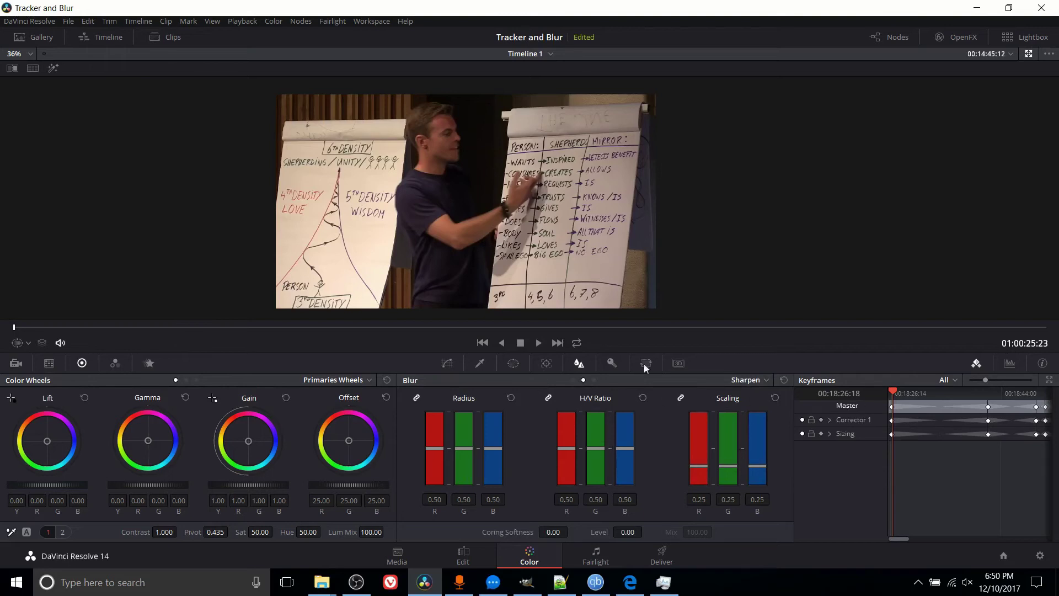
pyautogui.click(574, 380)
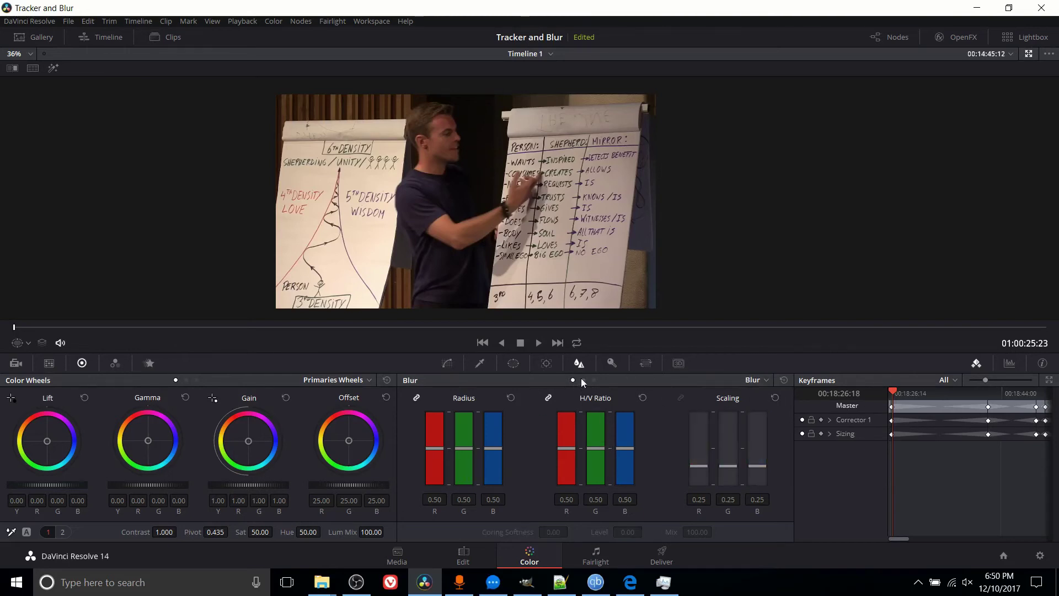
pyautogui.click(582, 380)
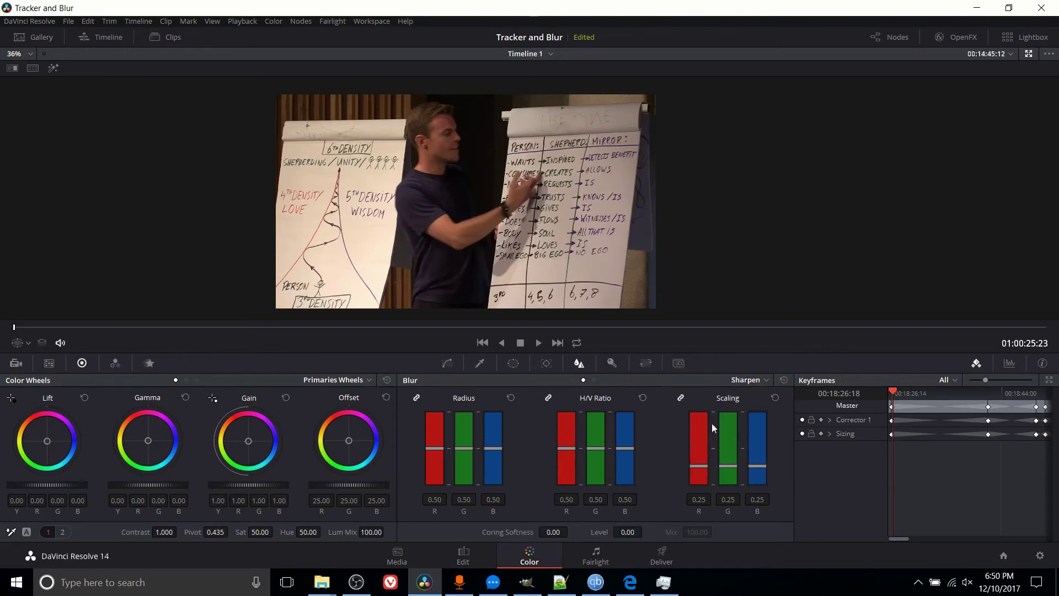
pyautogui.click(593, 380)
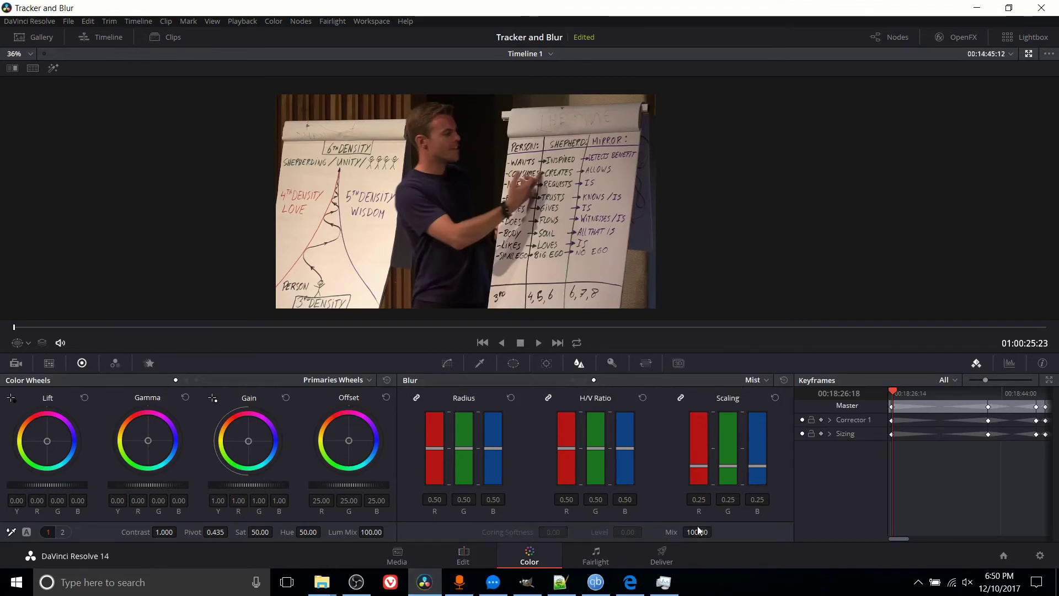
pyautogui.click(573, 380)
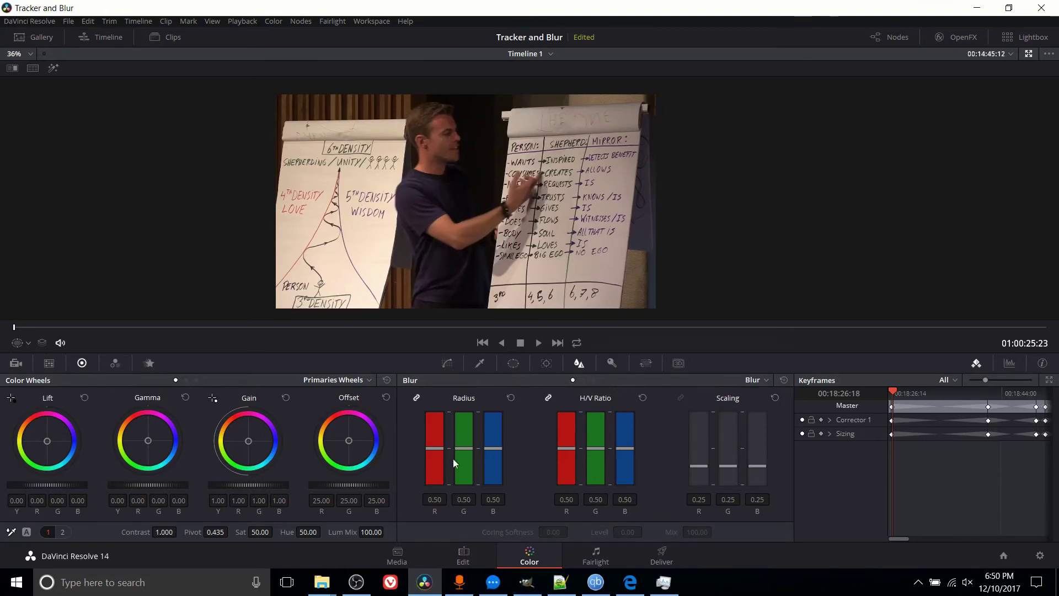
# - Raise the blur radius to about 1.01, then set Sharpen Coring Softness to about 62
pyautogui.scroll(1, 438, 448)
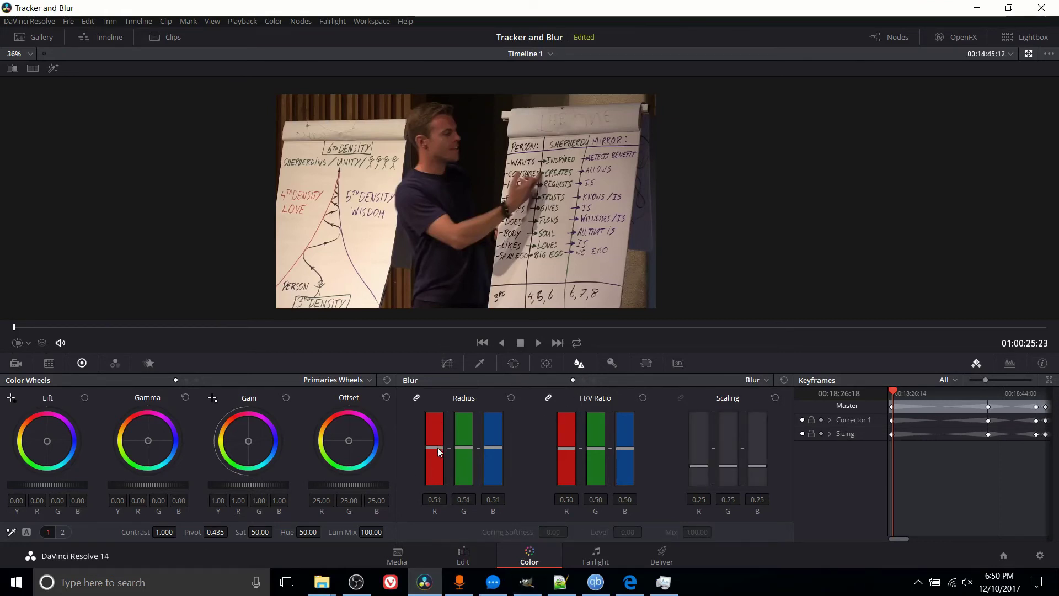
pyautogui.moveTo(437, 445); pyautogui.dragTo(440, 501)
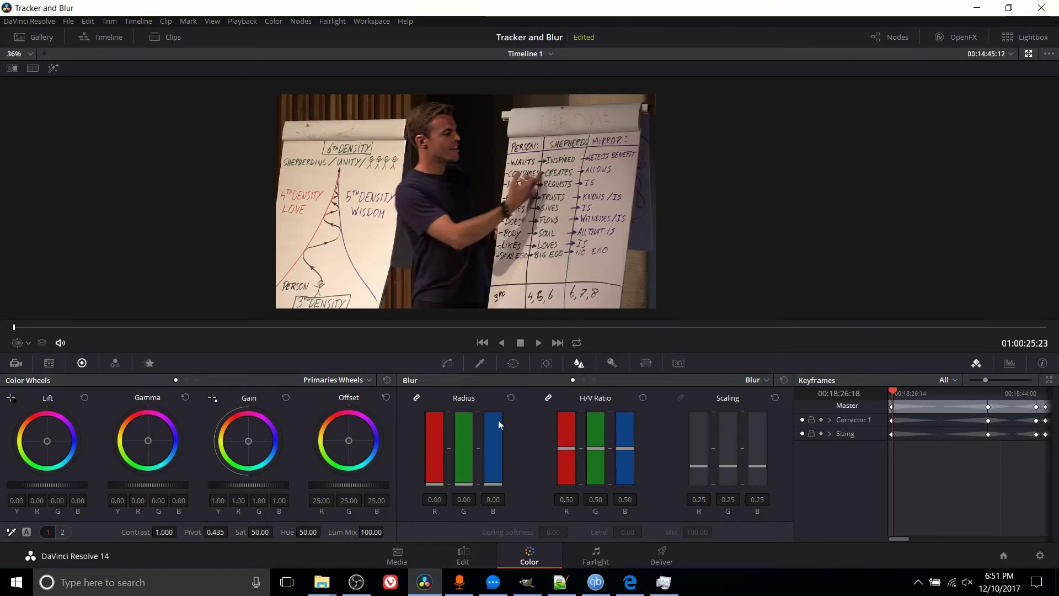
pyautogui.click(584, 378)
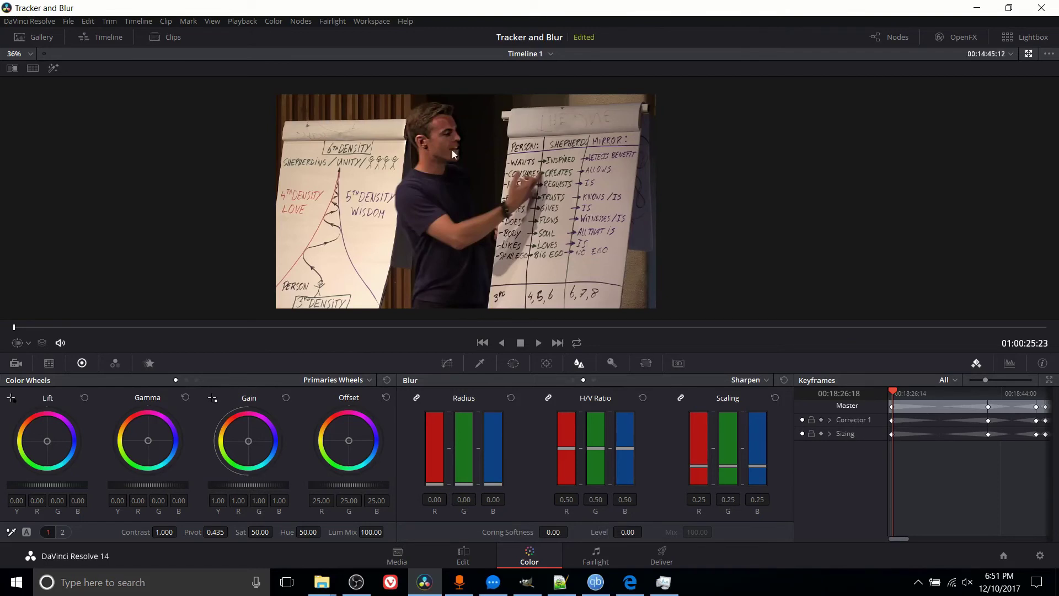
pyautogui.moveTo(551, 532); pyautogui.dragTo(625, 531)
# - Check the Tracker palette, then switch the blur mode from Sharpen back to Blur, radius 0.50
pyautogui.click(546, 363)
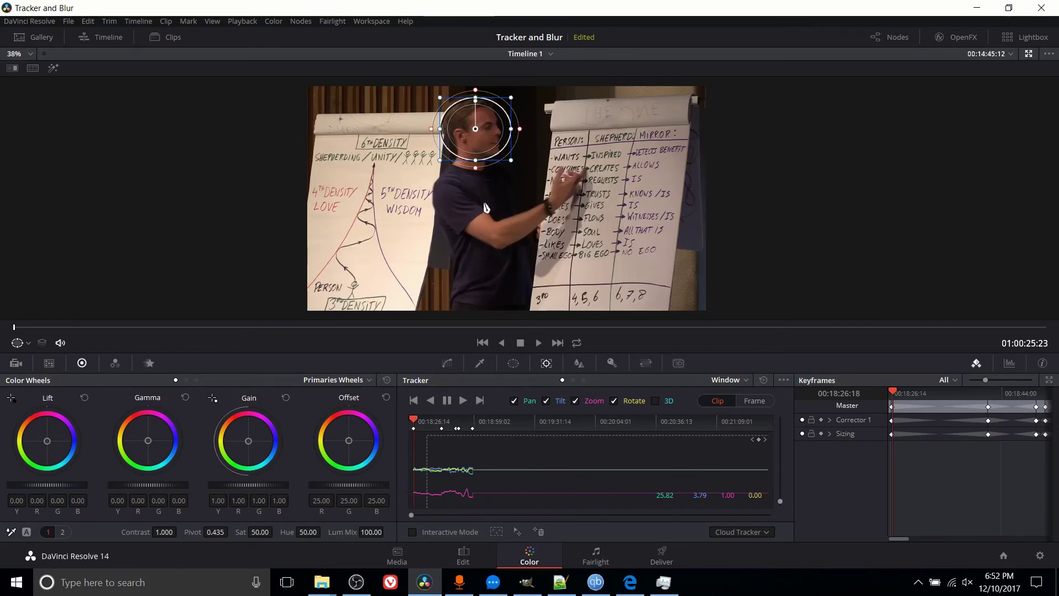
pyautogui.click(577, 367)
pyautogui.click(765, 378)
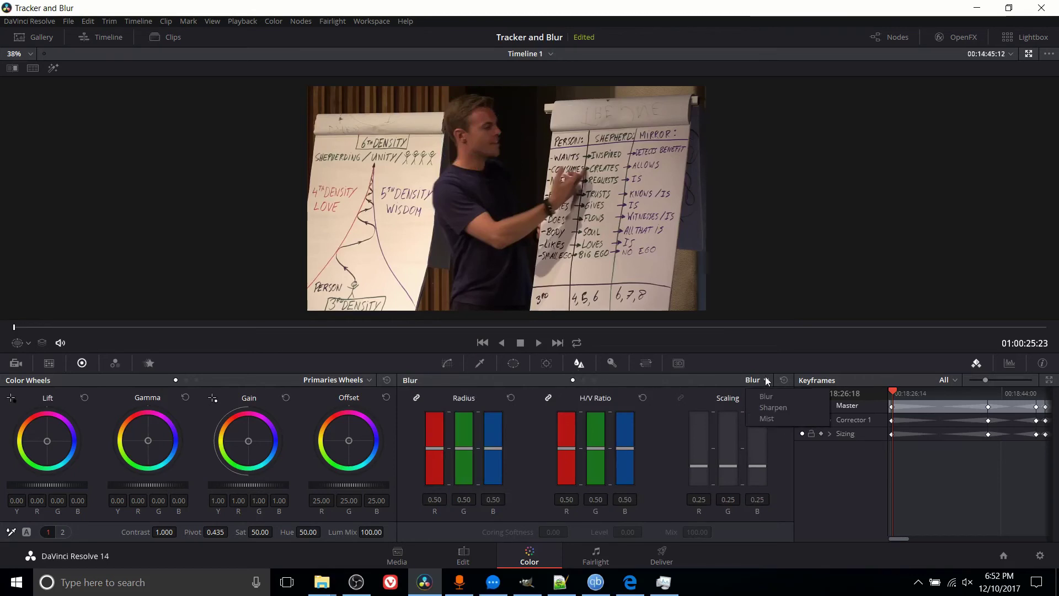
pyautogui.click(775, 407)
pyautogui.click(767, 380)
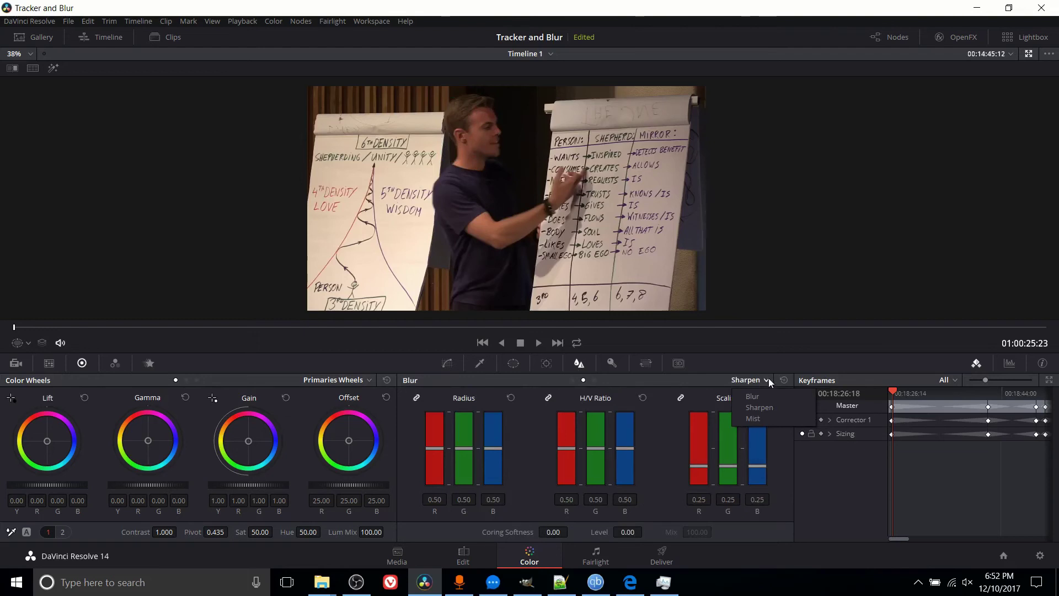
pyautogui.click(751, 407)
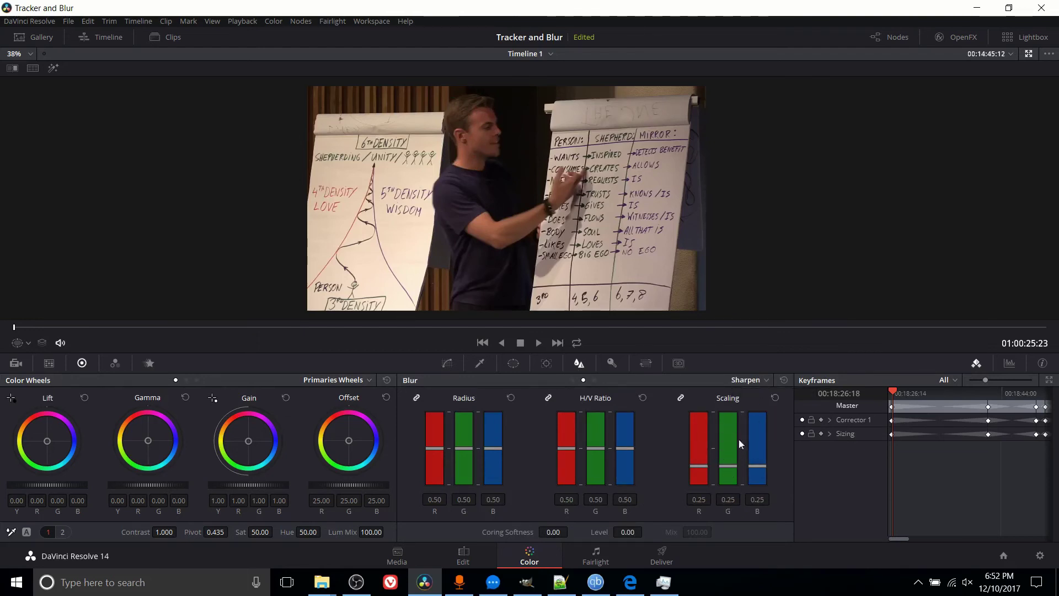
pyautogui.click(768, 379)
pyautogui.click(766, 396)
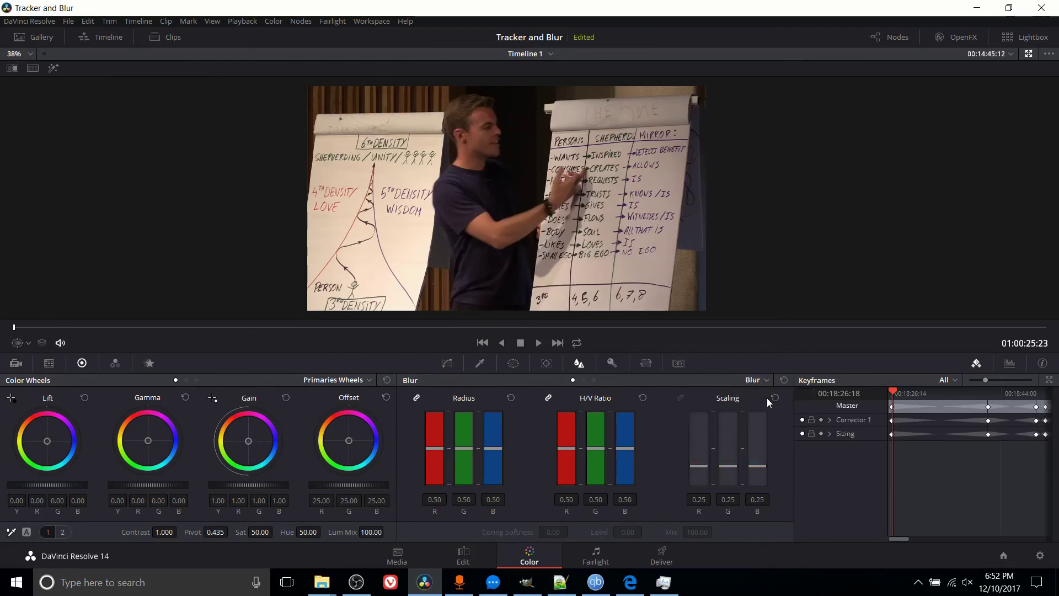
pyautogui.scroll(1, 534, 263)
pyautogui.scroll(3, 534, 263)
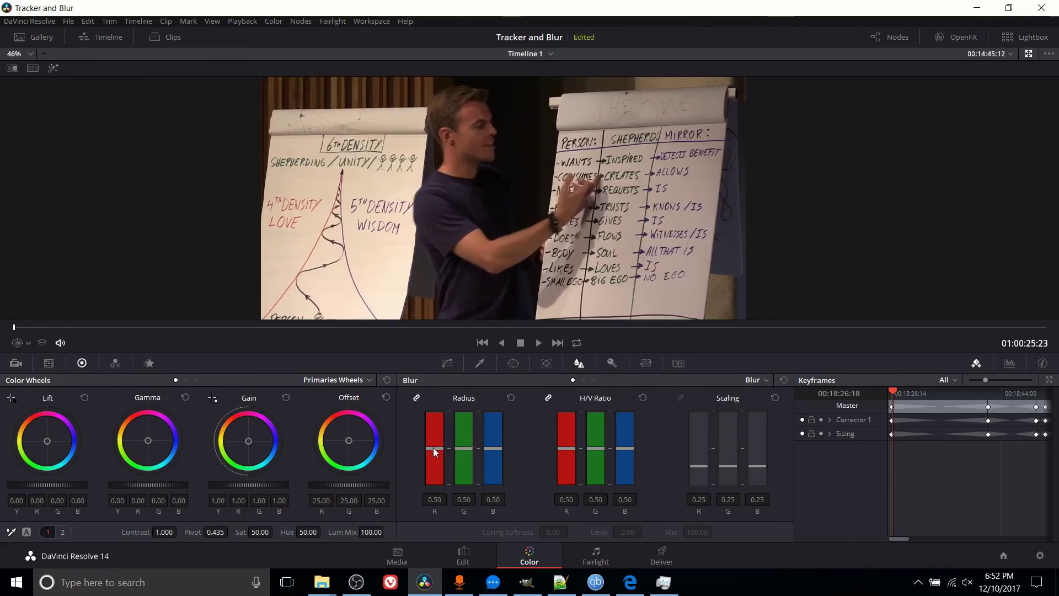
# - Try blur radius values of 1.09 and 0.53, then reset the radius to its default
pyautogui.moveTo(432, 448); pyautogui.dragTo(443, 492)
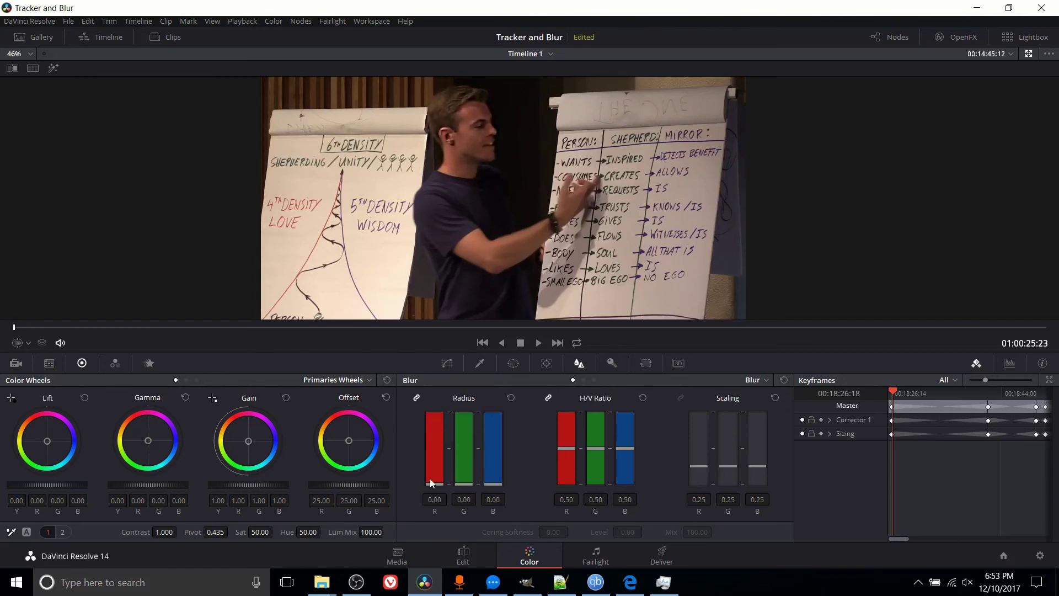
pyautogui.click(764, 381)
pyautogui.click(769, 396)
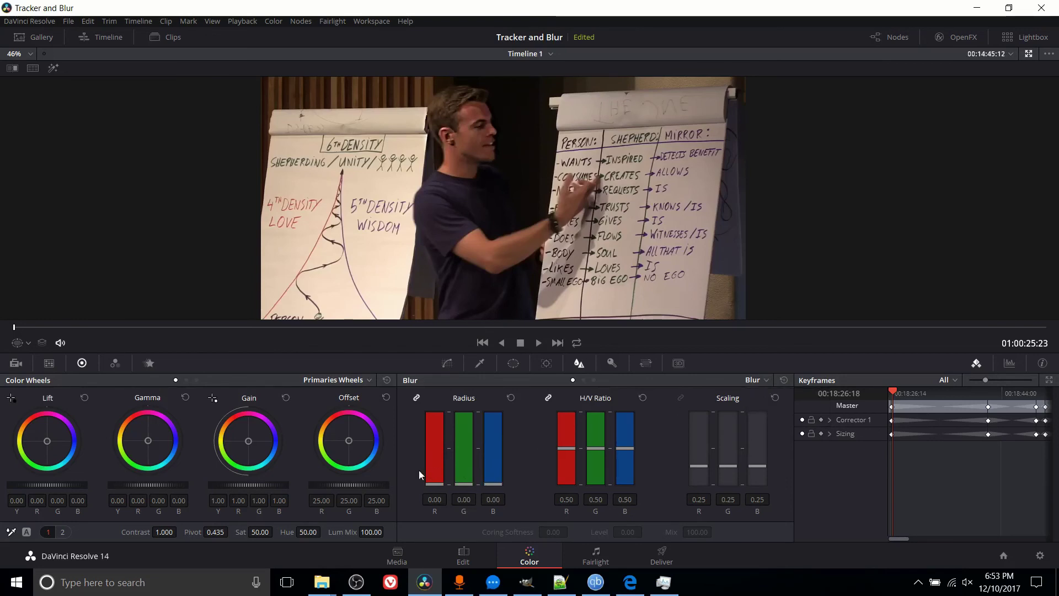
pyautogui.moveTo(435, 484); pyautogui.dragTo(440, 454)
pyautogui.click(511, 398)
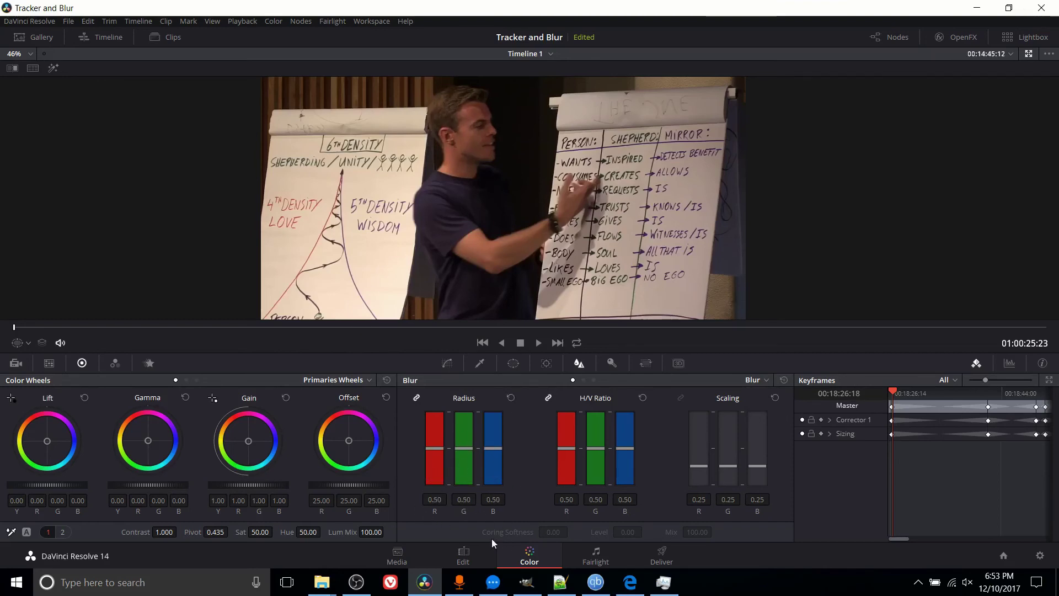
pyautogui.scroll(-3, 564, 164)
pyautogui.scroll(5, 588, 237)
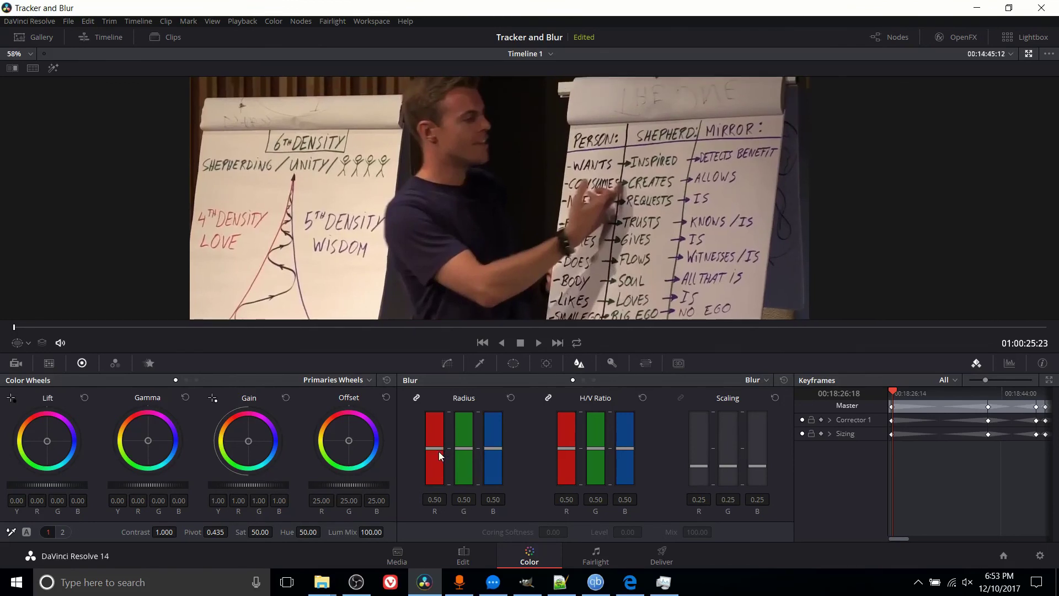
# - Adjust the blur radius through 0.77 and 1.04 and settle on 0.89
pyautogui.moveTo(442, 448); pyautogui.dragTo(438, 388)
pyautogui.scroll(-3, 524, 219)
pyautogui.moveTo(534, 223); pyautogui.dragTo(504, 245)
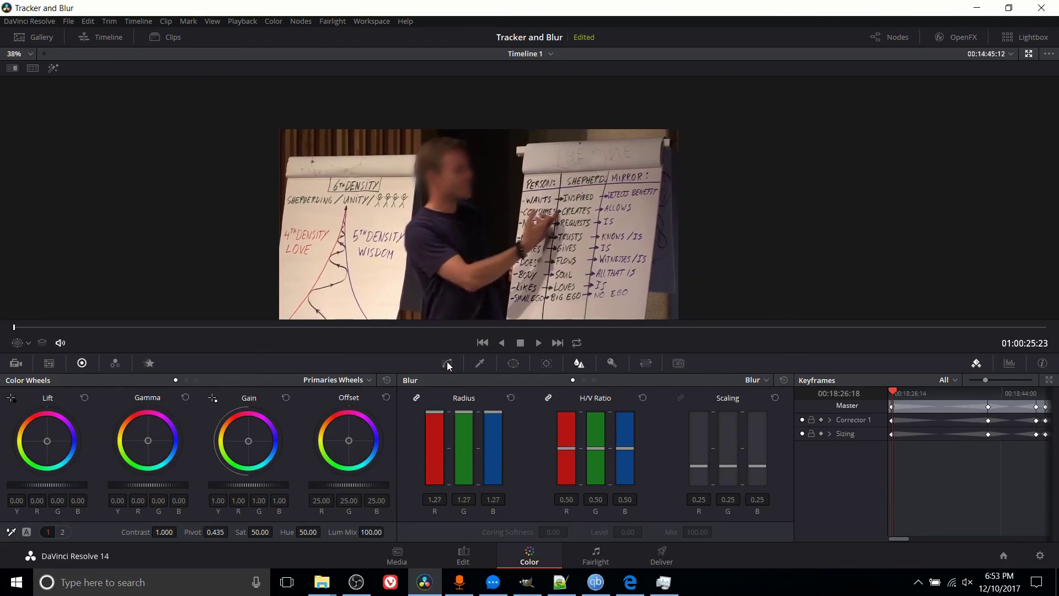
pyautogui.moveTo(435, 415); pyautogui.dragTo(448, 369)
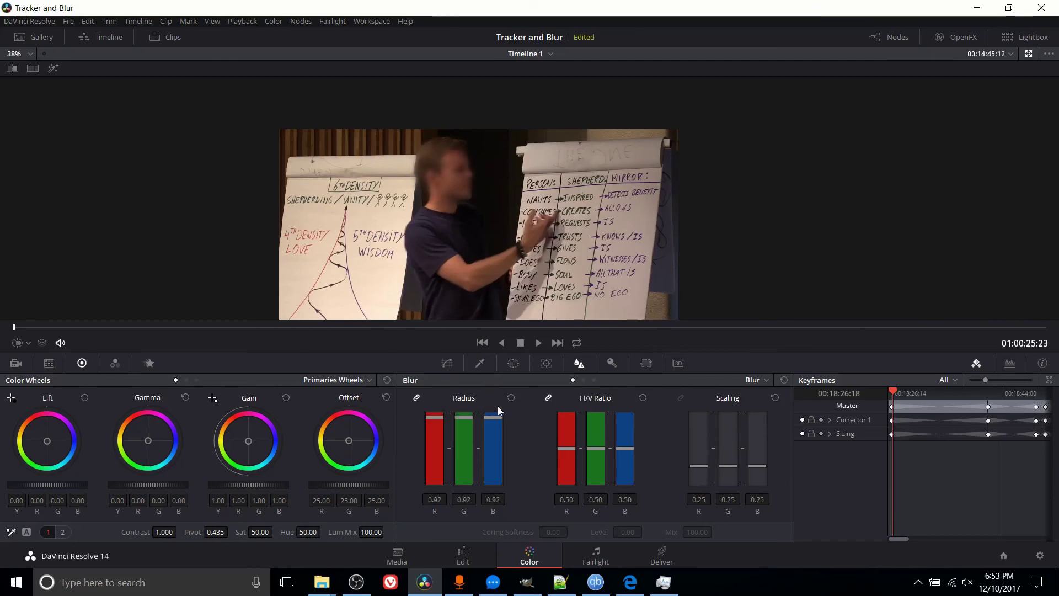
pyautogui.moveTo(504, 403); pyautogui.dragTo(505, 408)
# - Show the circle window, reframe the viewer, and play the clip to watch the blur follow the face
pyautogui.click(510, 363)
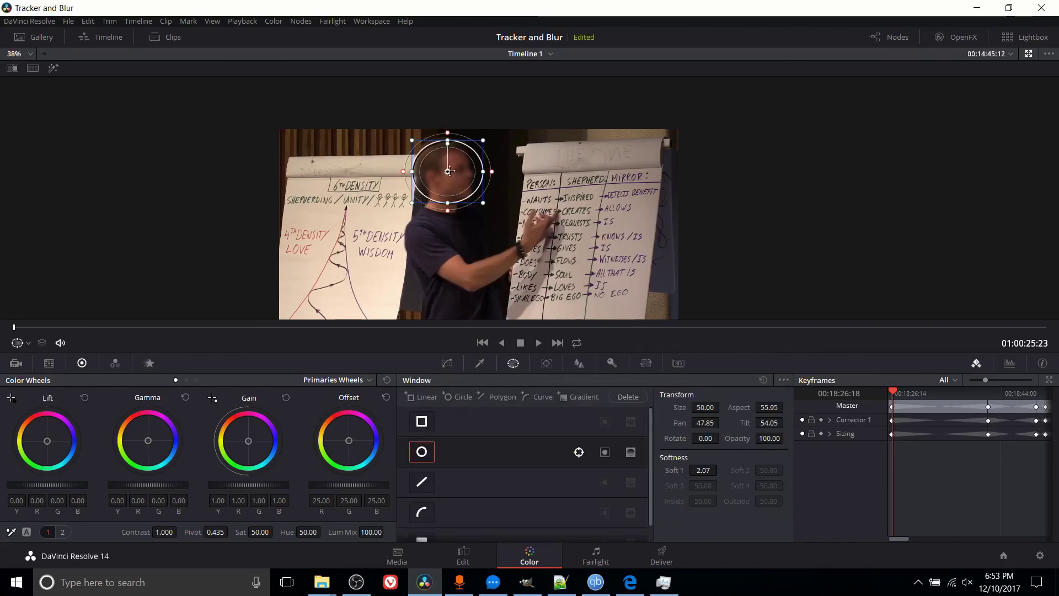
pyautogui.scroll(-2, 552, 275)
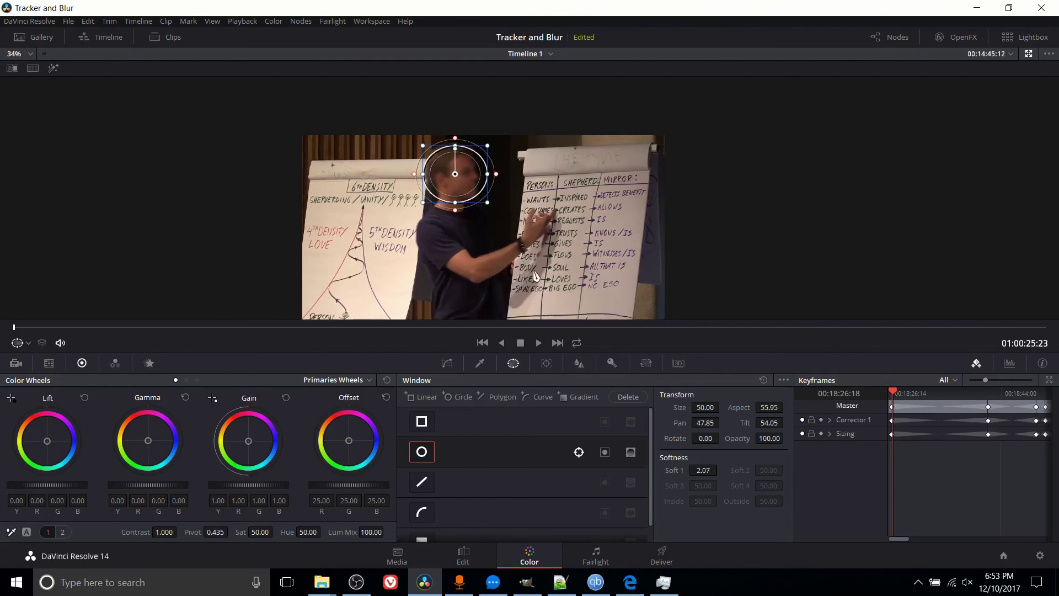
pyautogui.moveTo(556, 251); pyautogui.dragTo(571, 247)
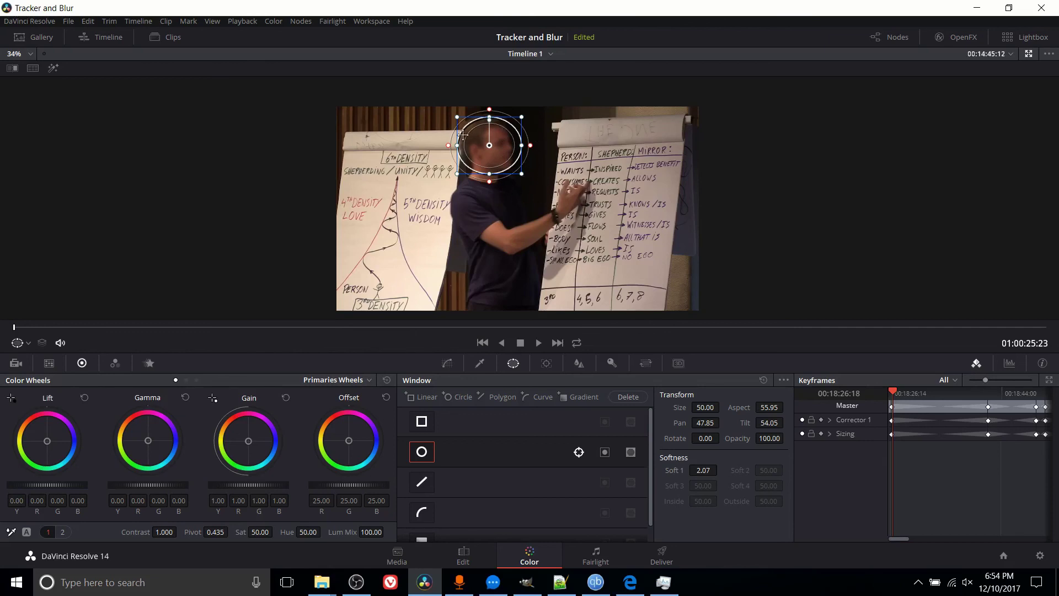
pyautogui.click(537, 343)
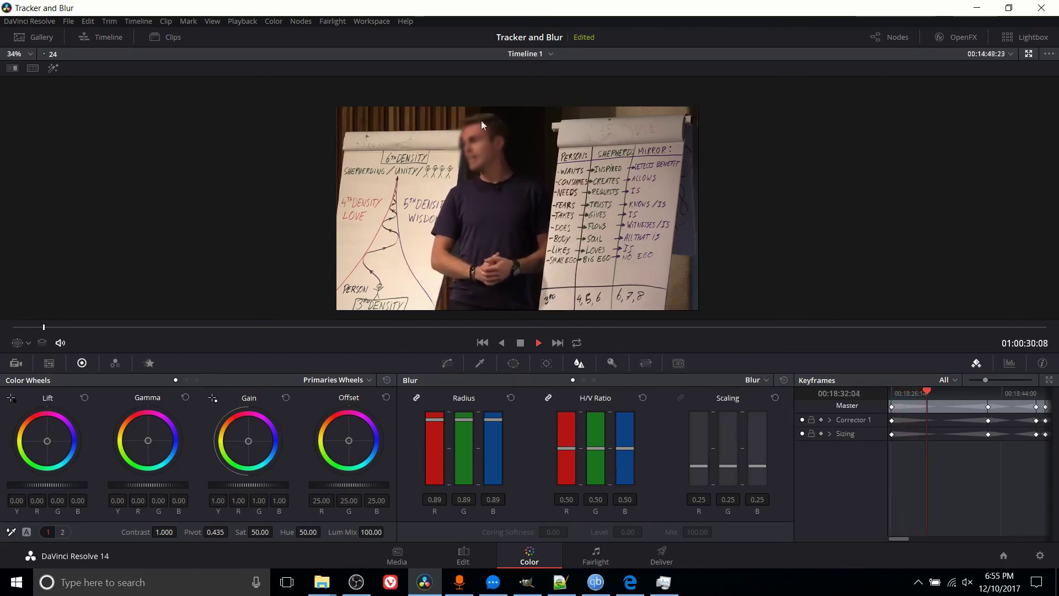
# - Stop playback and shift the face window's Offset to 20.10, 25.14, 34.22 for a blue tint
pyautogui.click(506, 368)
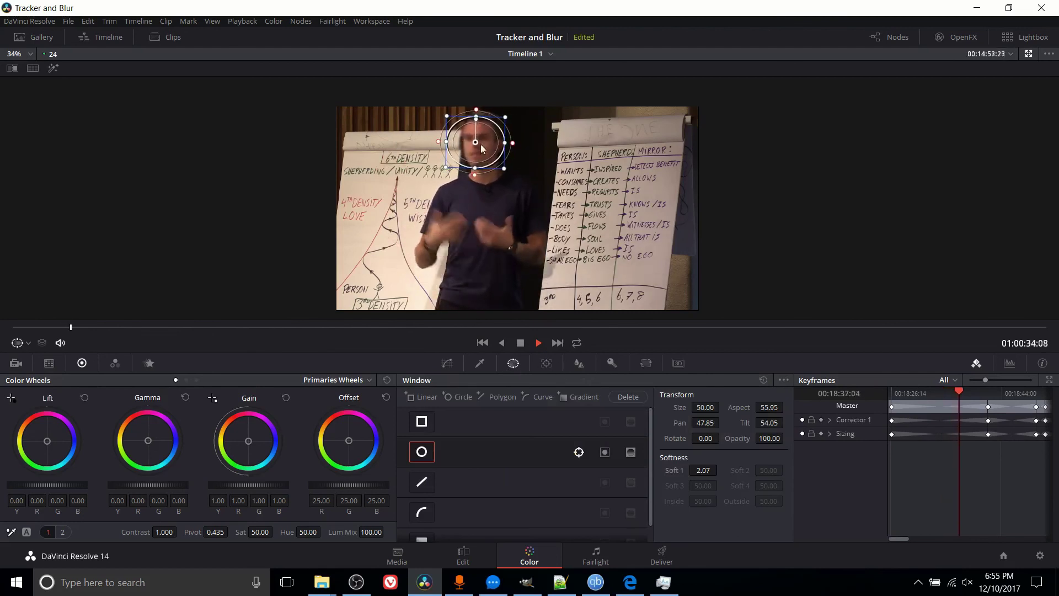
pyautogui.click(537, 342)
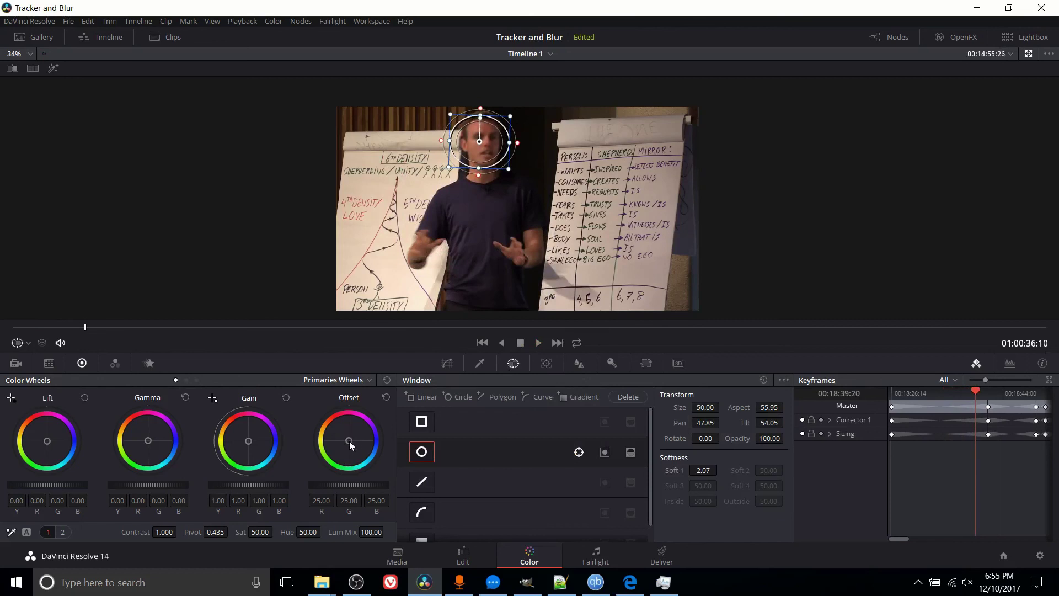
pyautogui.moveTo(348, 440)
pyautogui.mouseDown()
pyautogui.moveTo(327, 421)
pyautogui.moveTo(379, 445)
pyautogui.moveTo(353, 442)
pyautogui.mouseUp()
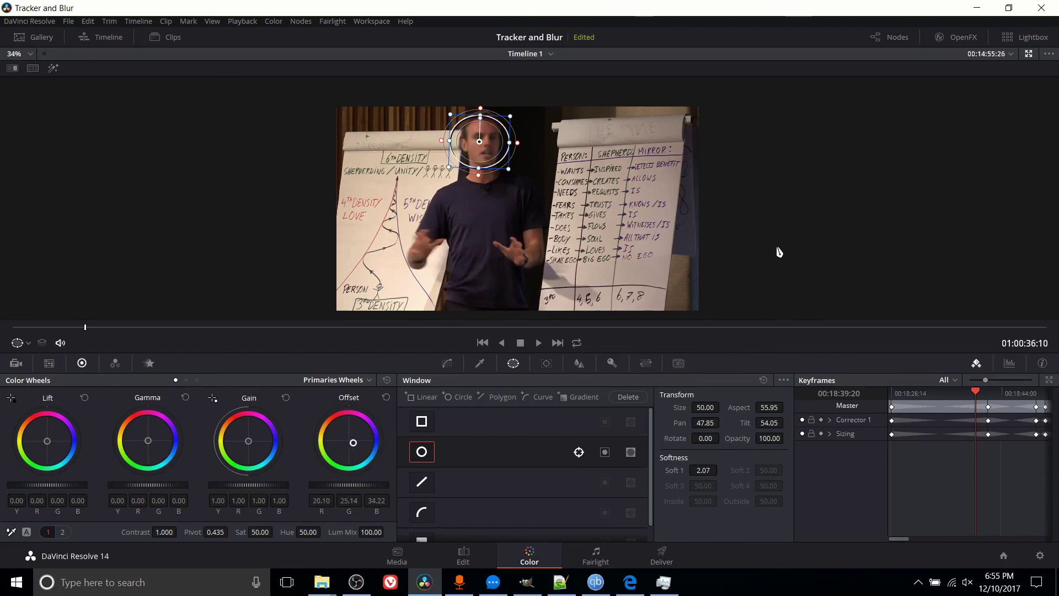